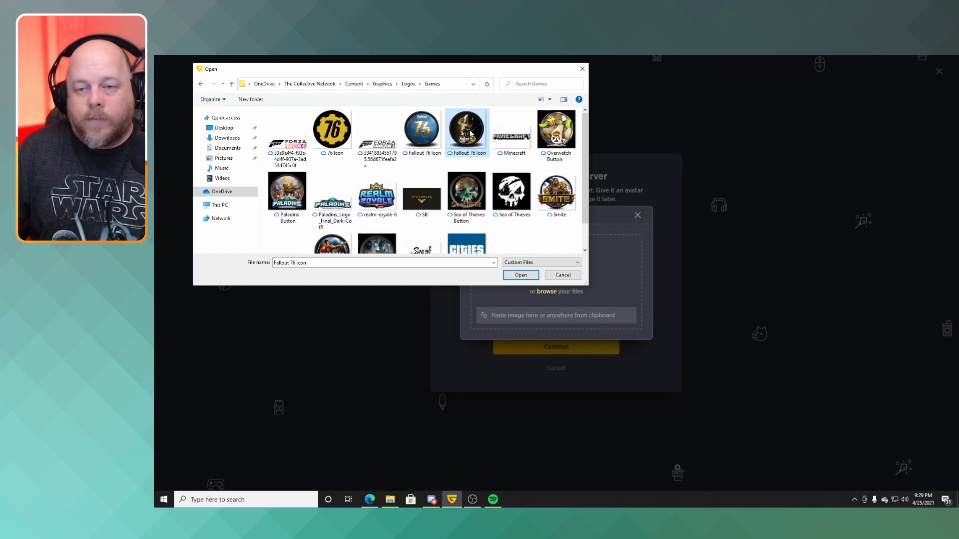
Finish setting up the Roleplay Tavern server without adding games or inviting people, and open it.
double_click(470, 131)
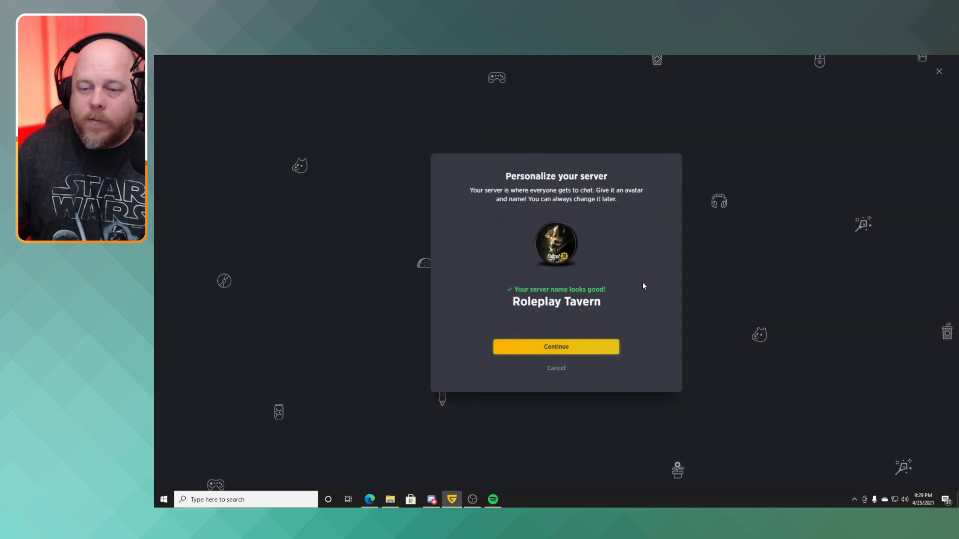
left_click(553, 349)
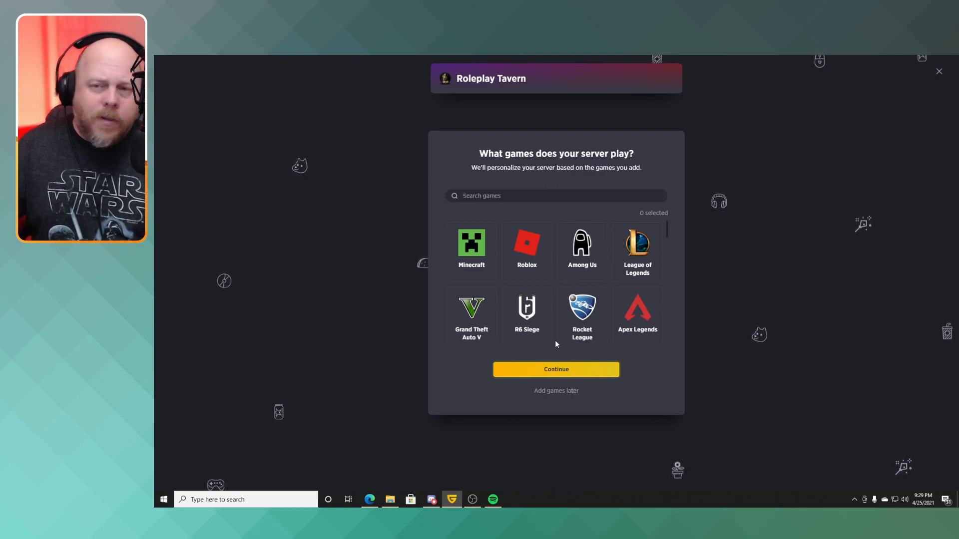
left_click(560, 393)
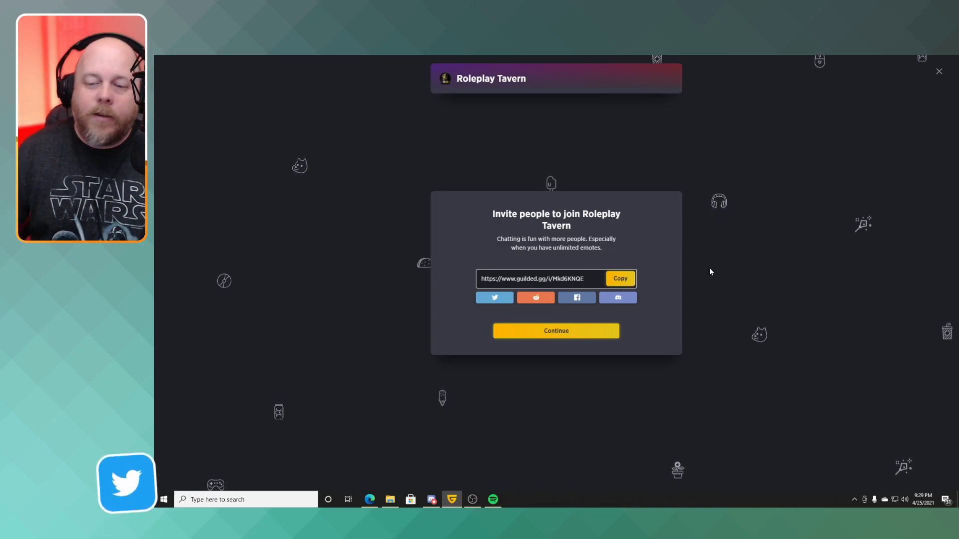
left_click(584, 336)
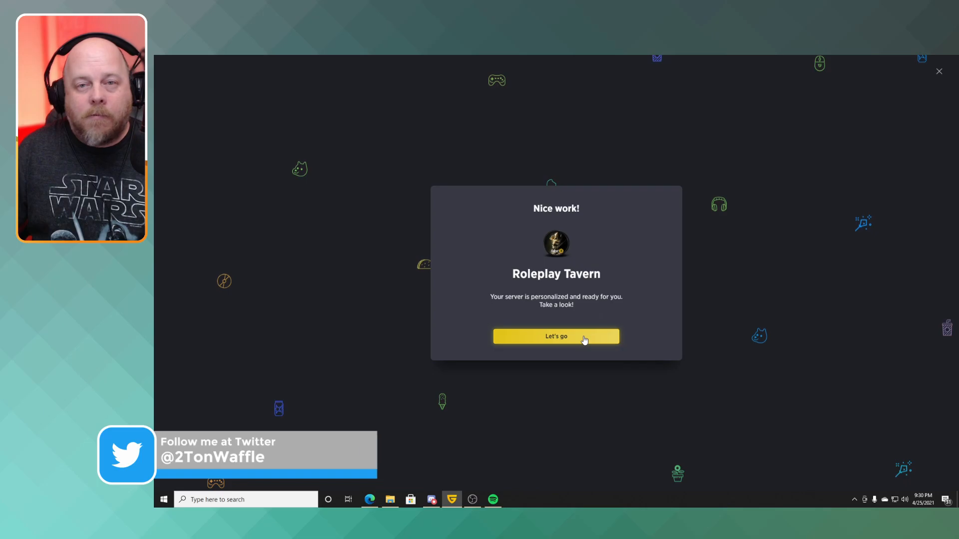
left_click(583, 338)
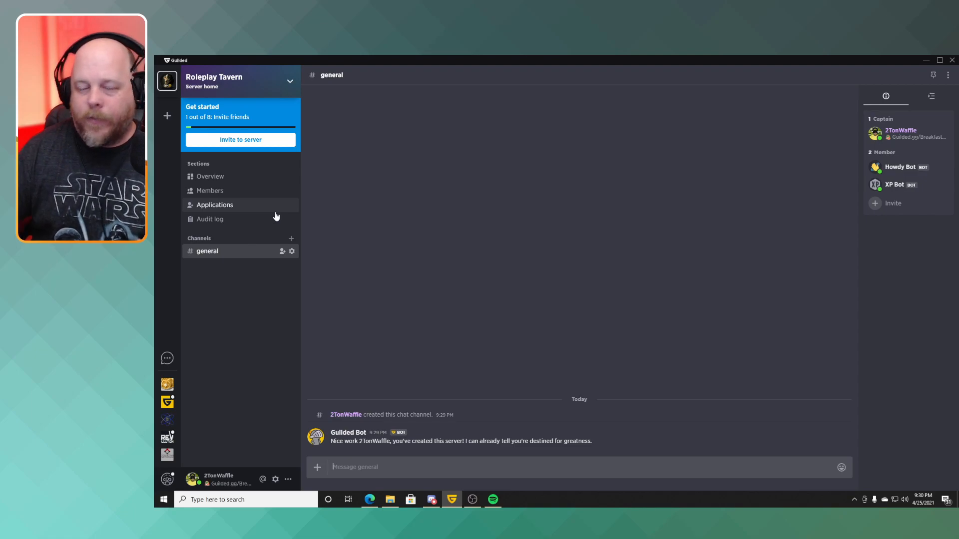
Open the server's membership application for editing and enter the description "A place for roleplay".
left_click(246, 207)
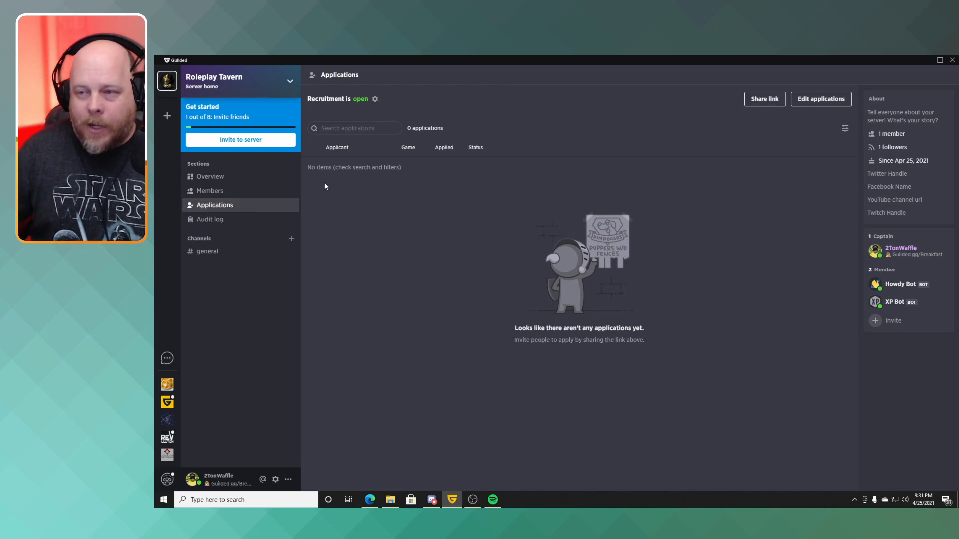
left_click(812, 103)
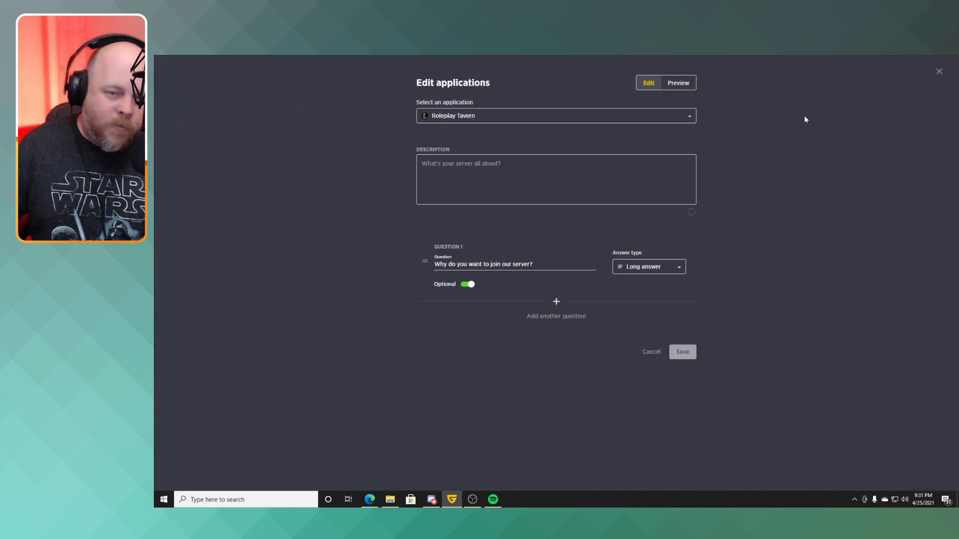
left_click(547, 182)
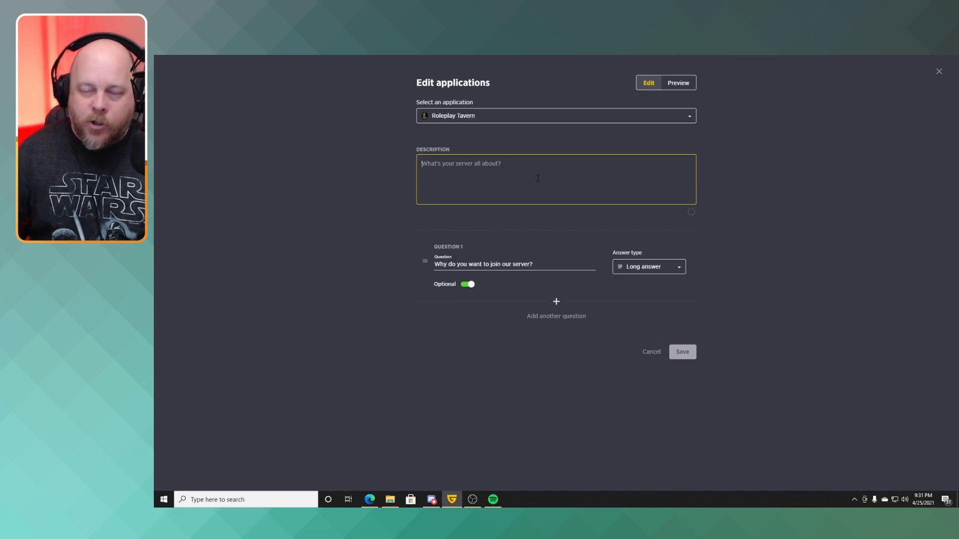
type("A plac")
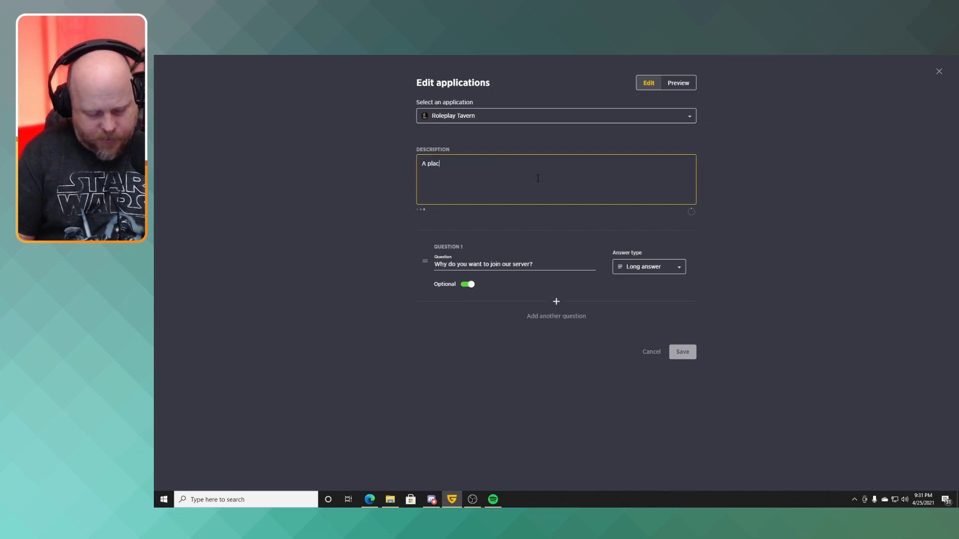
type("e for roole")
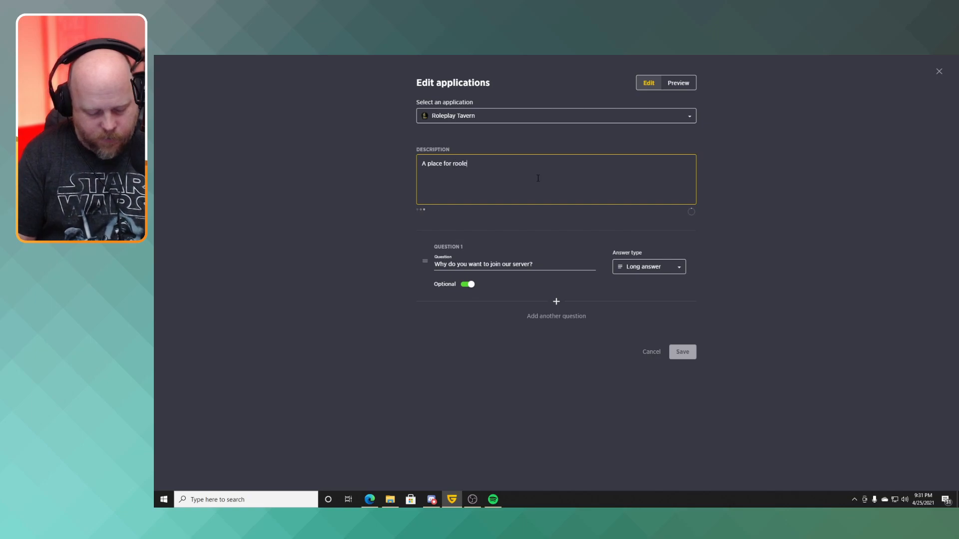
type("play")
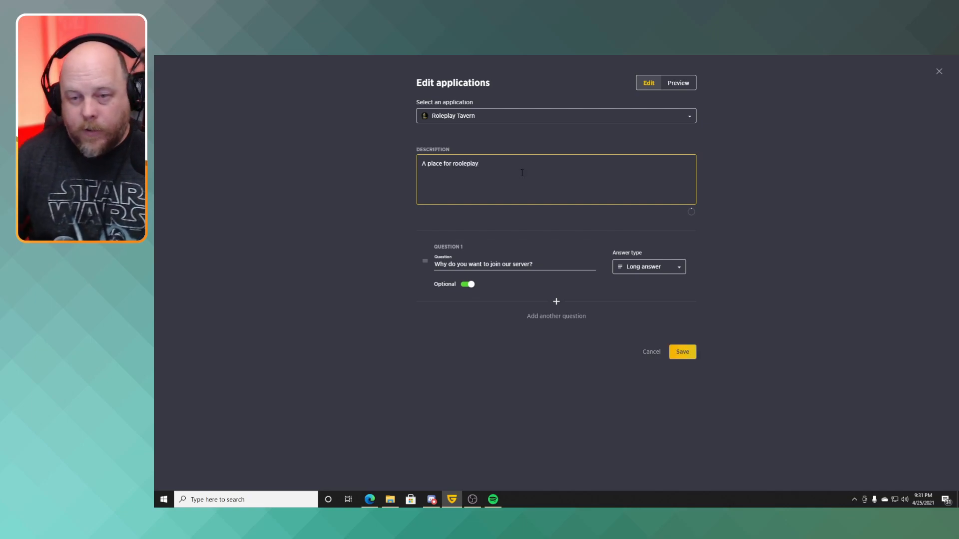
left_click(459, 171)
key("BackSpace")
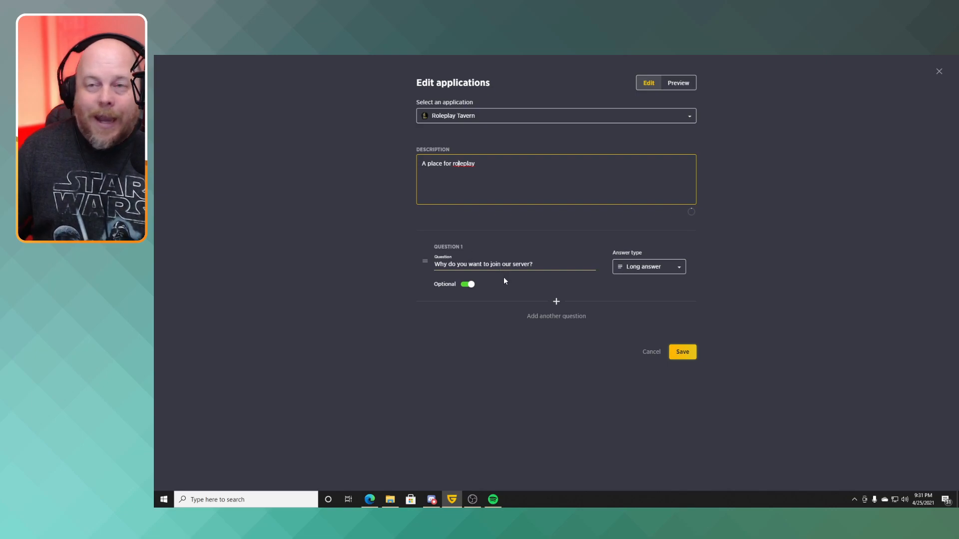
Add a second application question, "What class will you be playing", with the Short answer type.
left_click(674, 276)
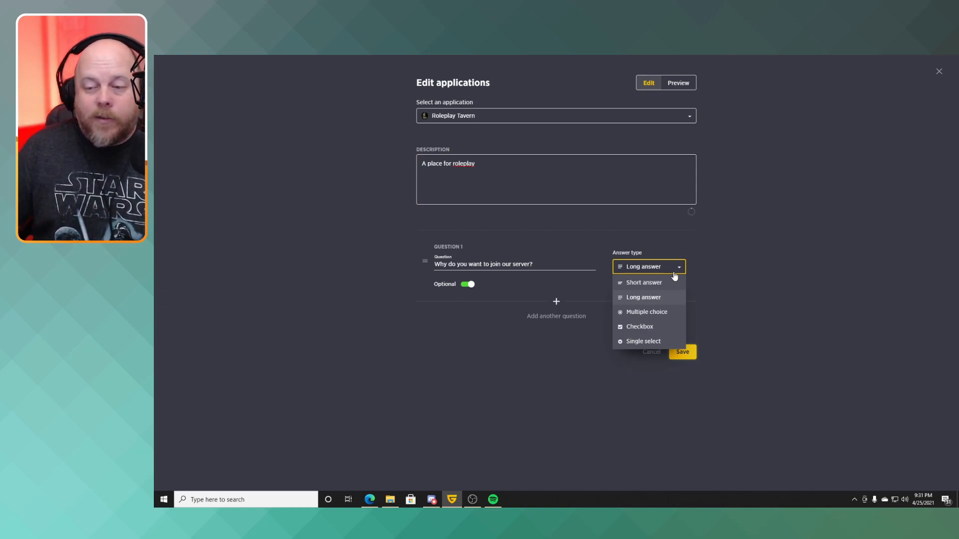
left_click(729, 281)
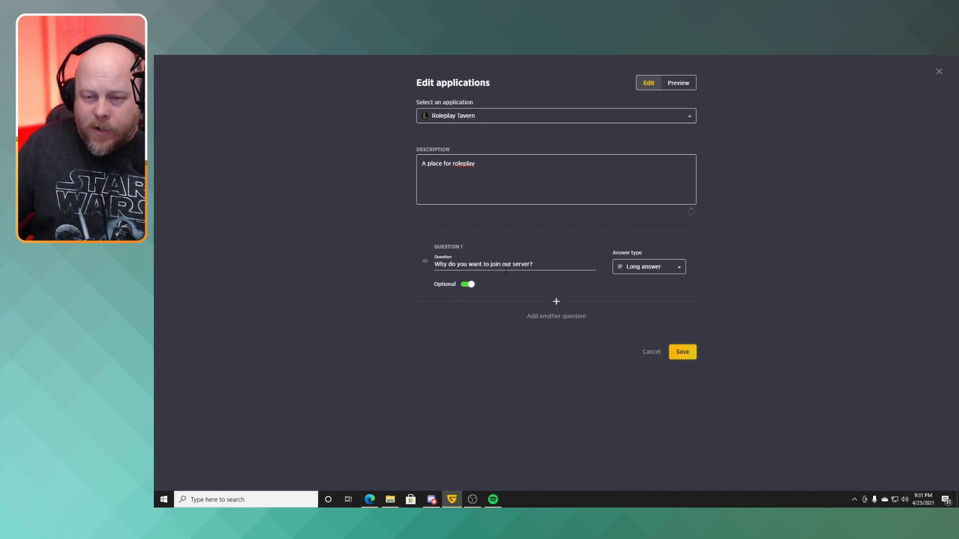
left_click(565, 324)
left_click(479, 330)
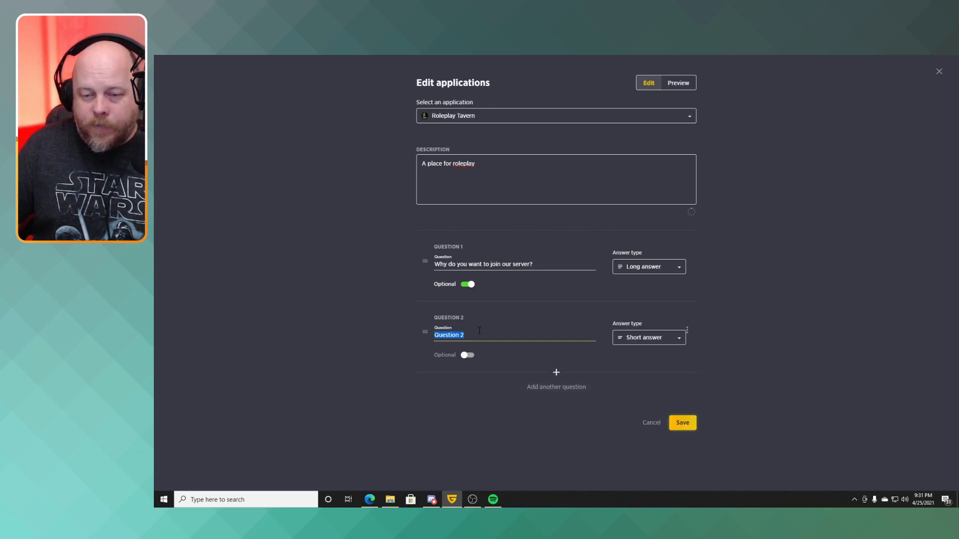
type("W")
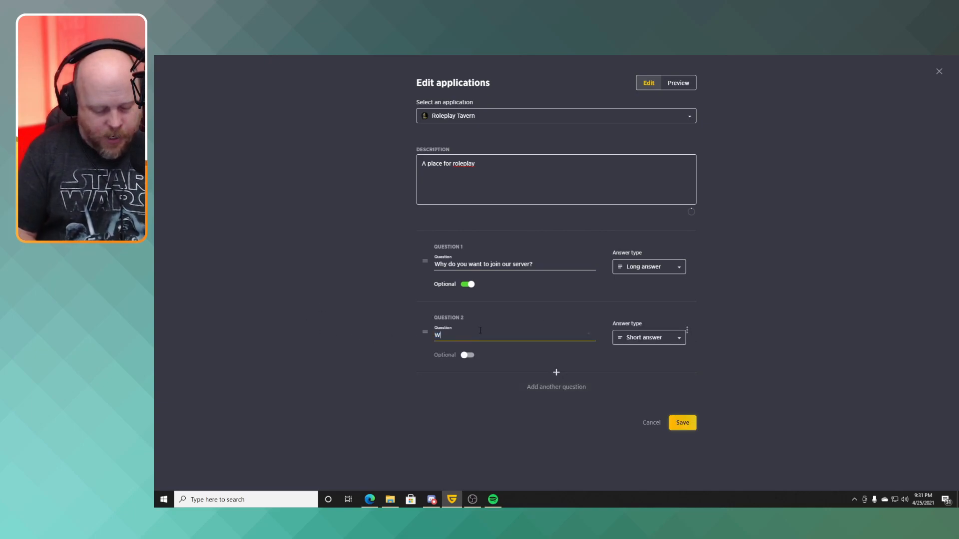
type("hat ")
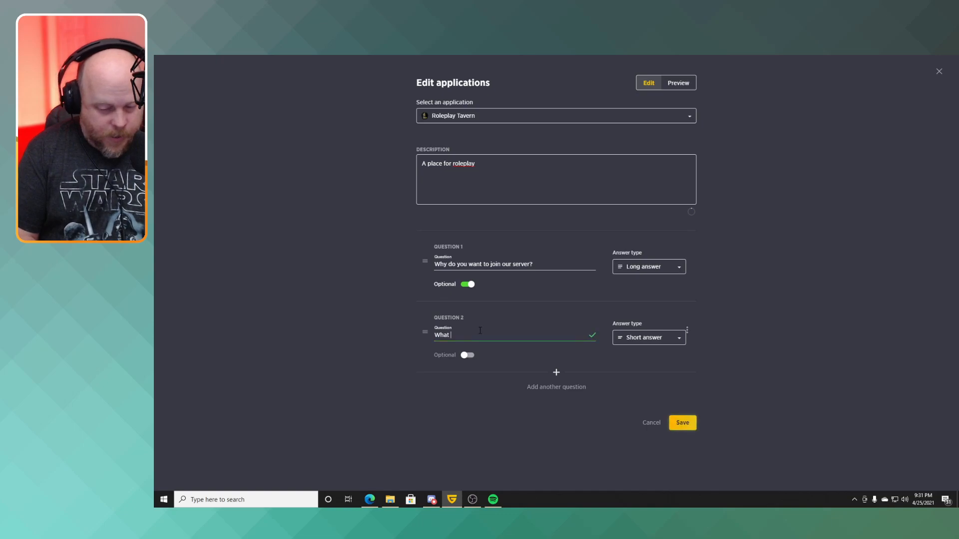
type("class ")
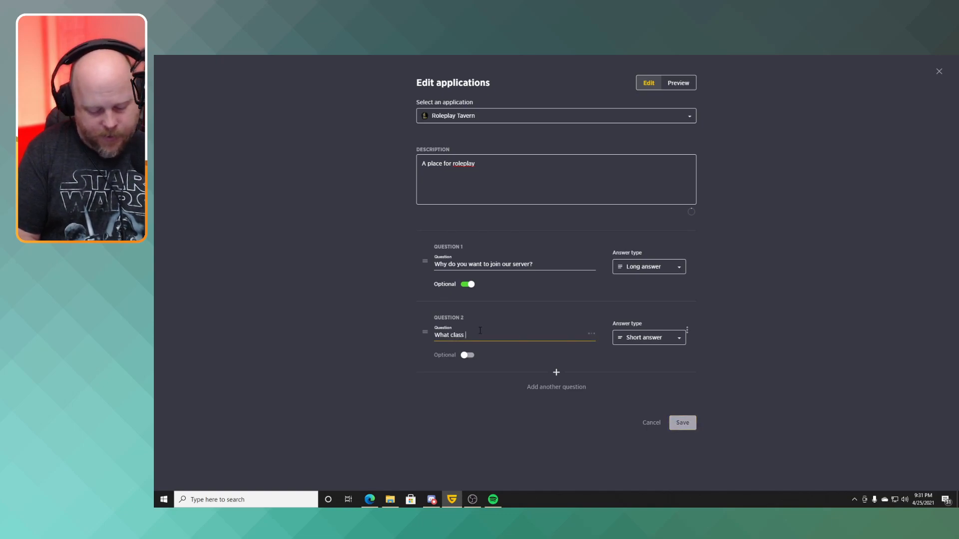
type("will you ")
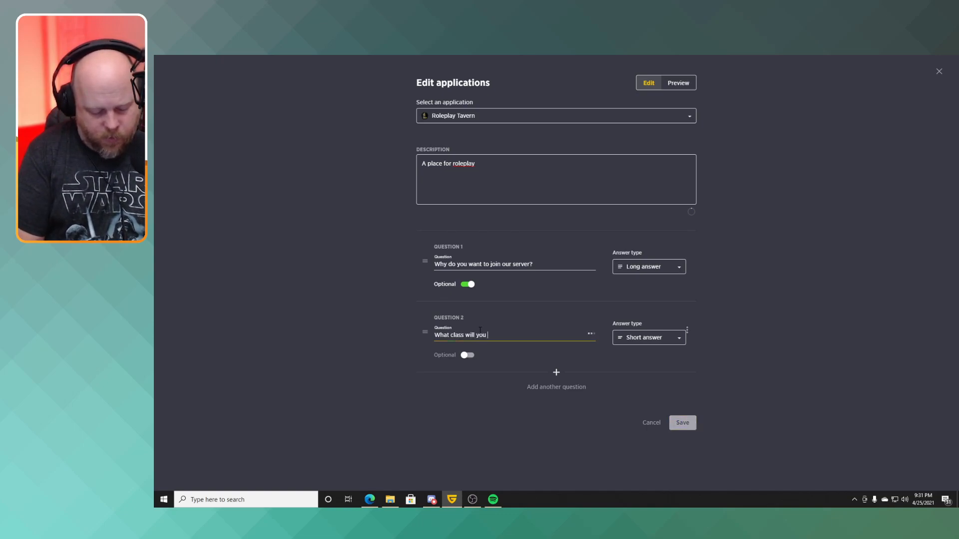
type("be playing")
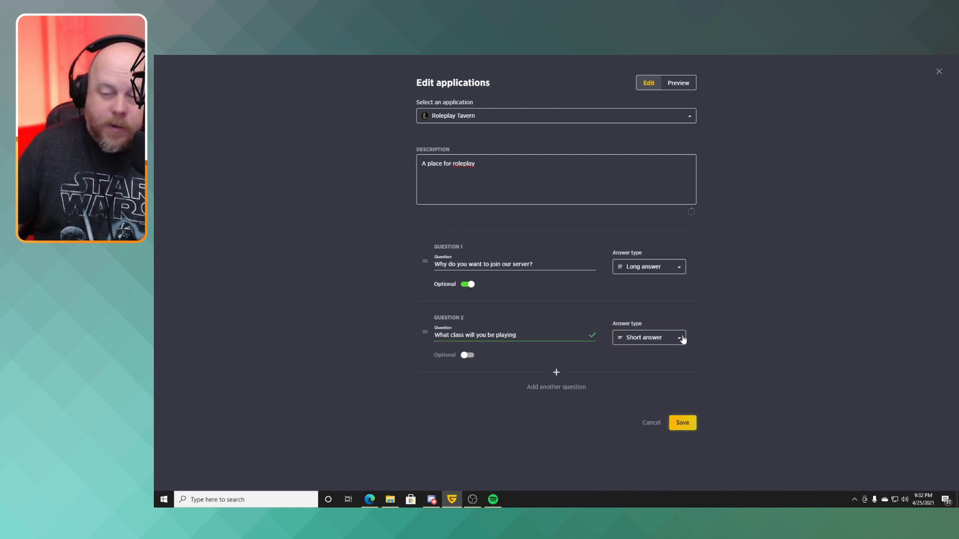
left_click(667, 339)
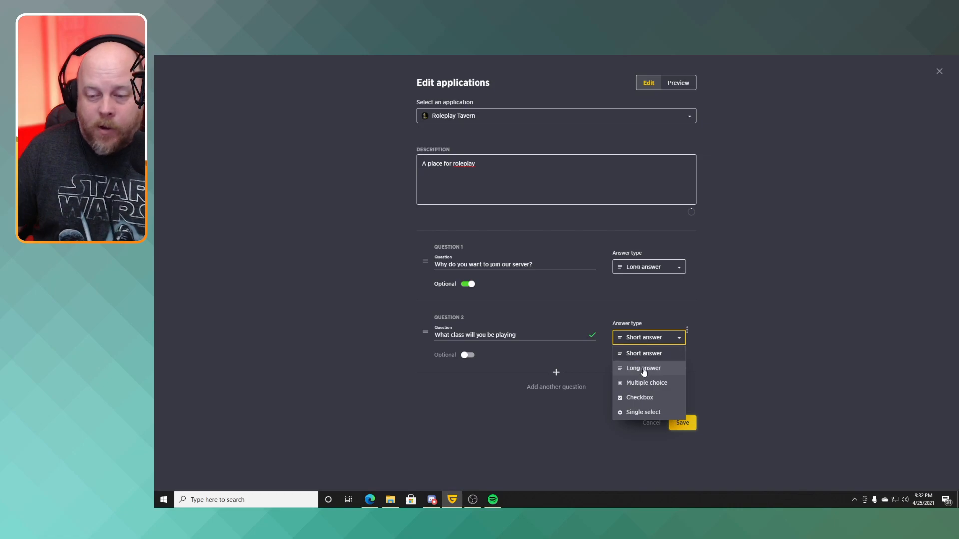
left_click(643, 357)
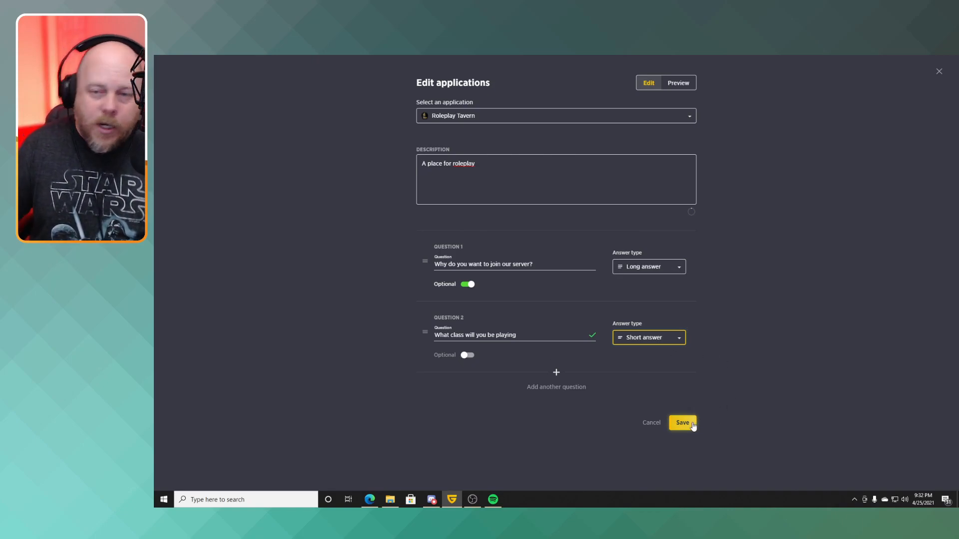
Preview the application with the sample answers "because I'm cool" and "Paladins", then save and close the application editor.
left_click(686, 87)
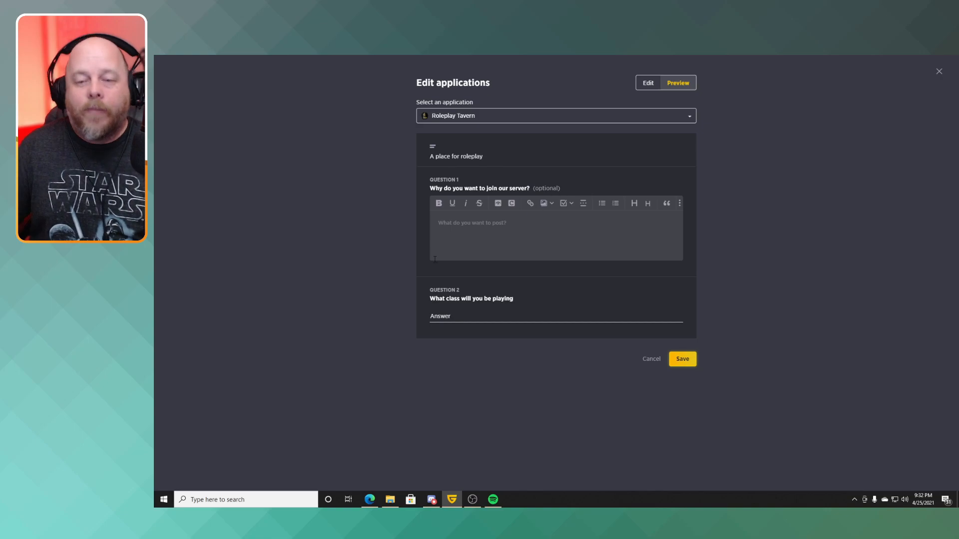
left_click(481, 237)
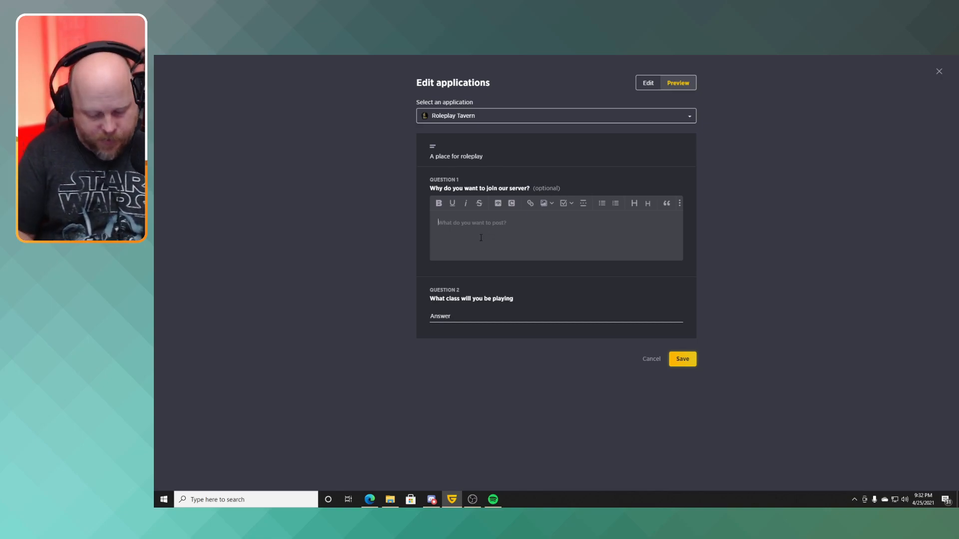
type("because")
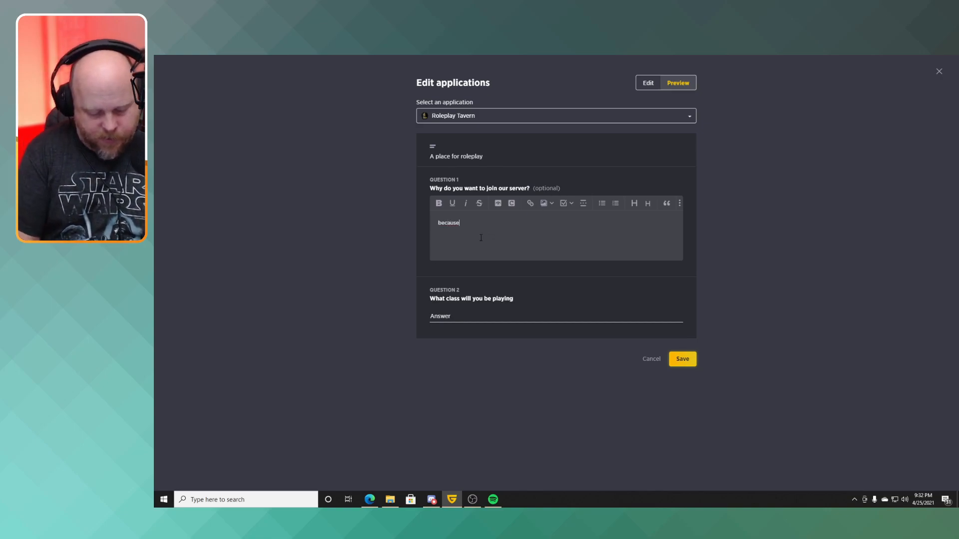
type(" I'")
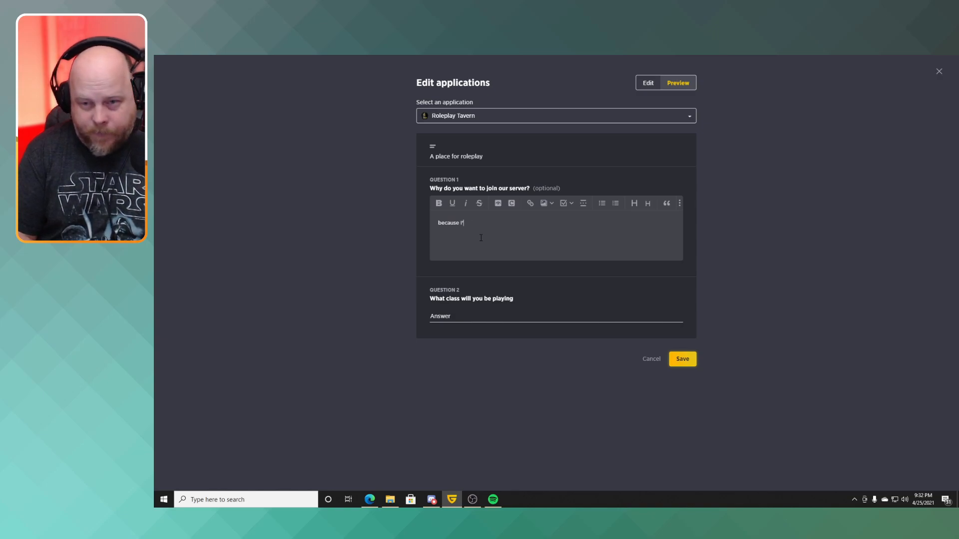
type("m cool")
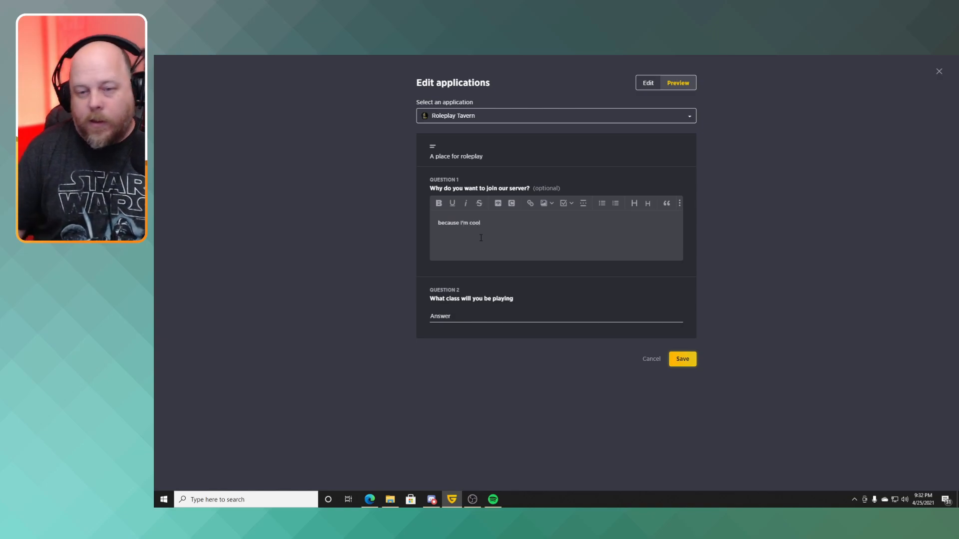
left_click(473, 319)
type("Paladins")
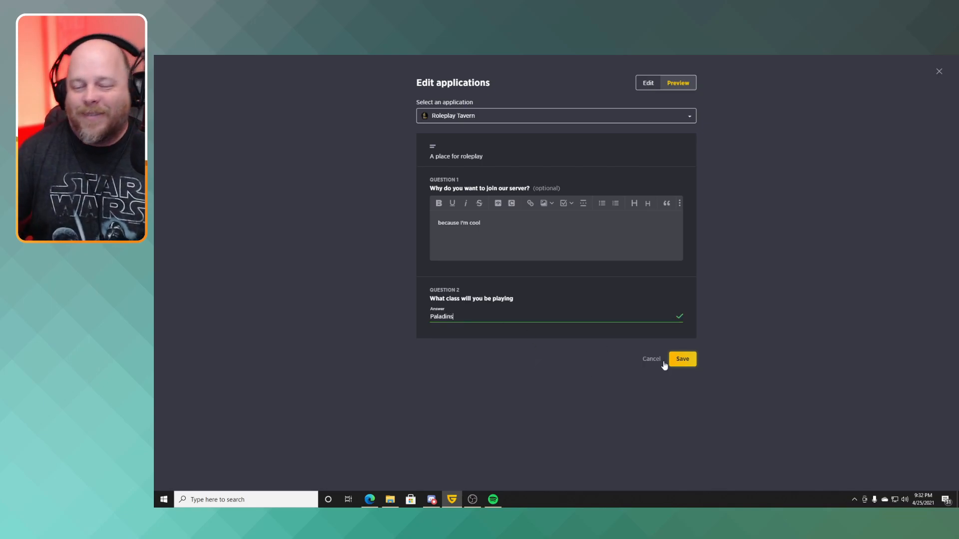
left_click(692, 361)
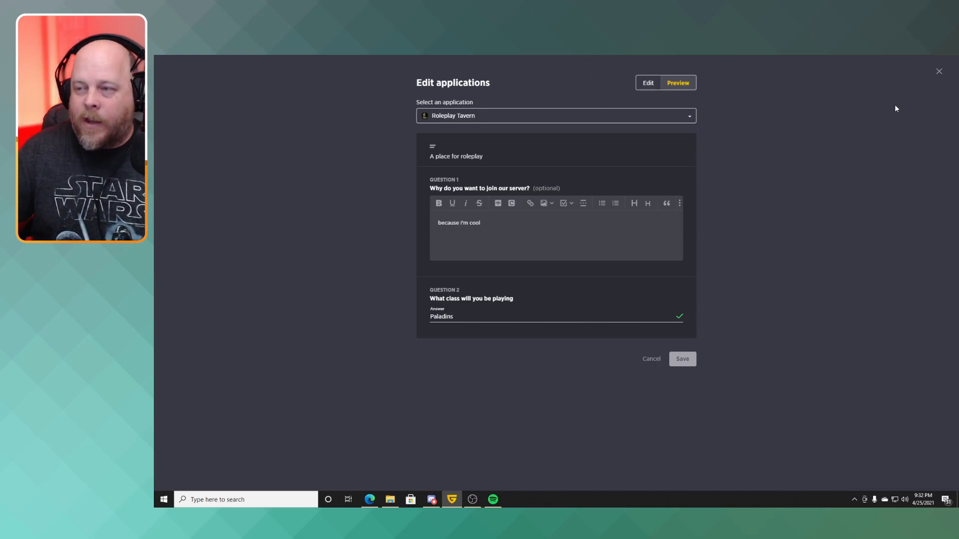
left_click(939, 72)
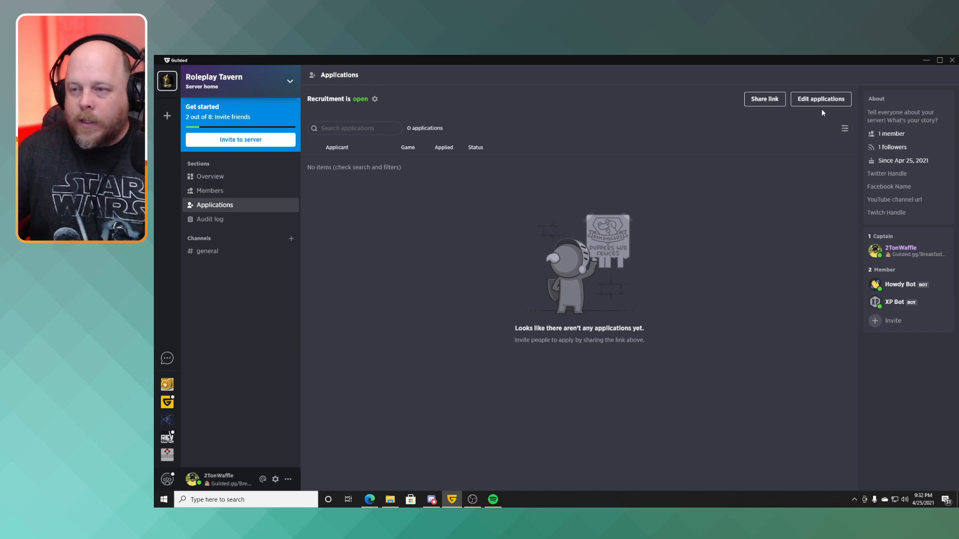
View the sharing options and URL for the Roleplay Tavern application.
left_click(766, 103)
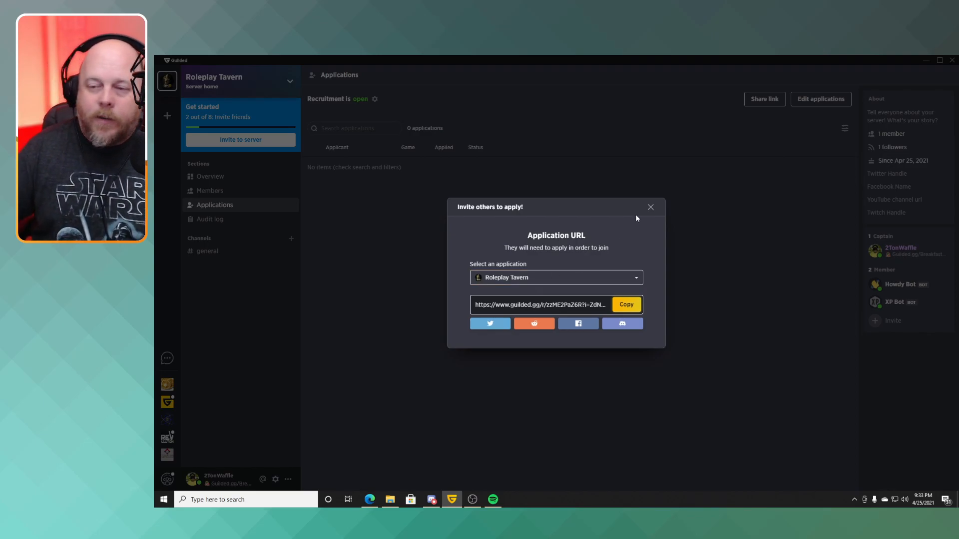
left_click(650, 208)
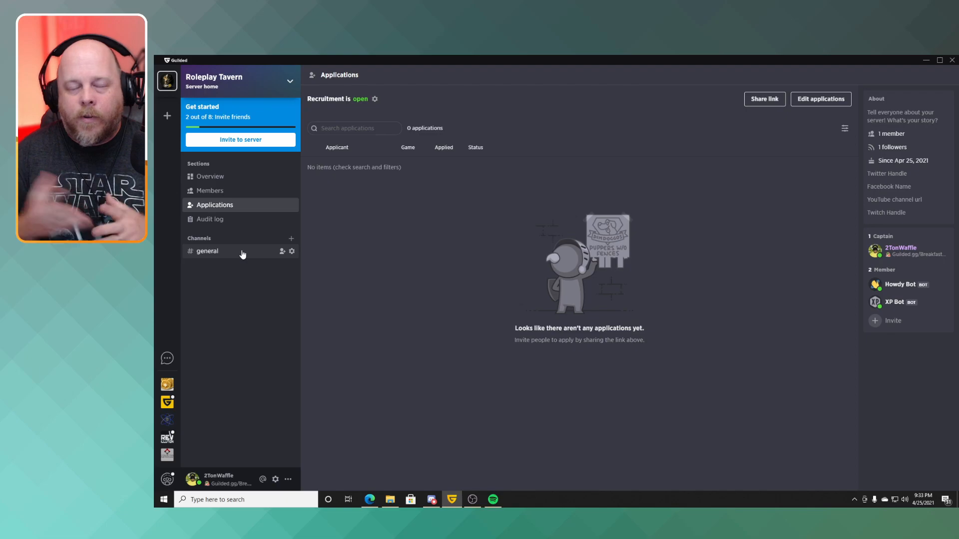
left_click(168, 116)
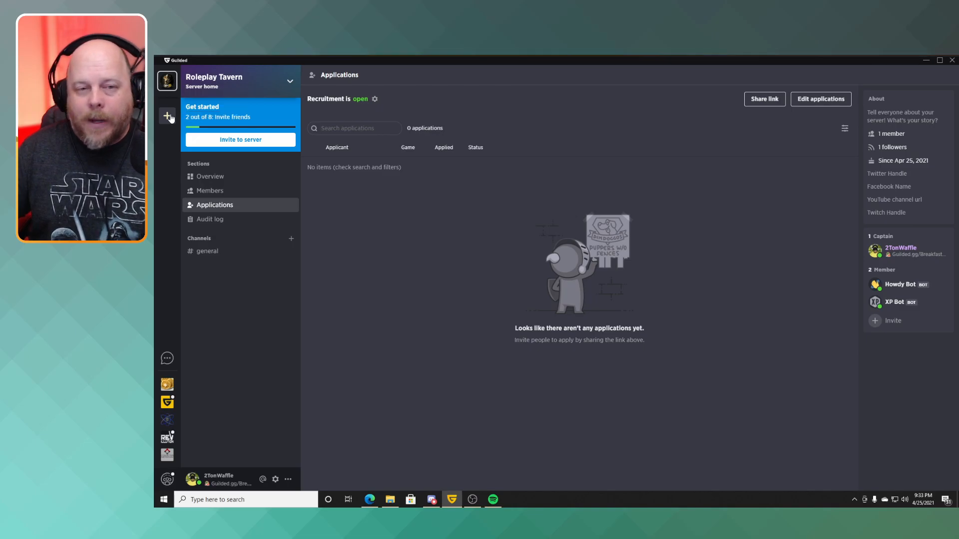
left_click(683, 94)
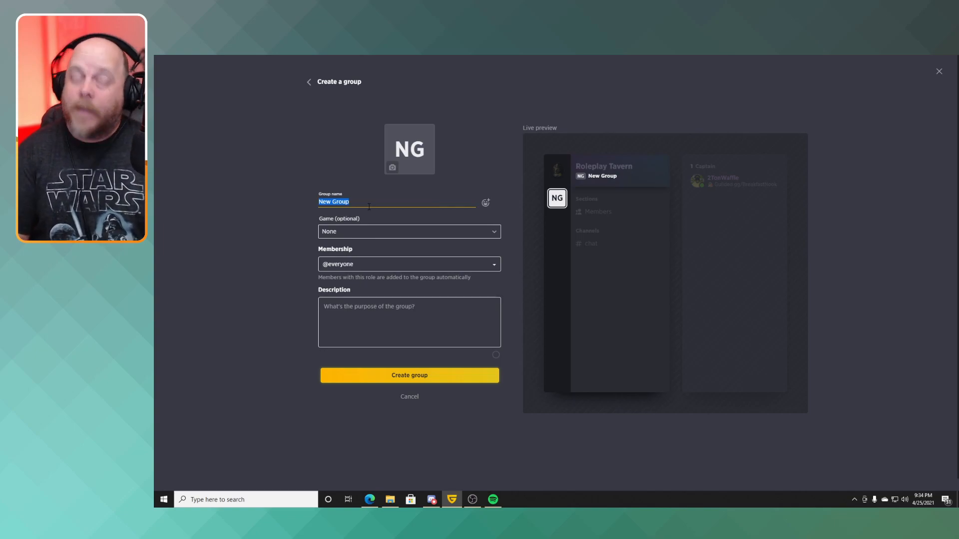
type("Tavern")
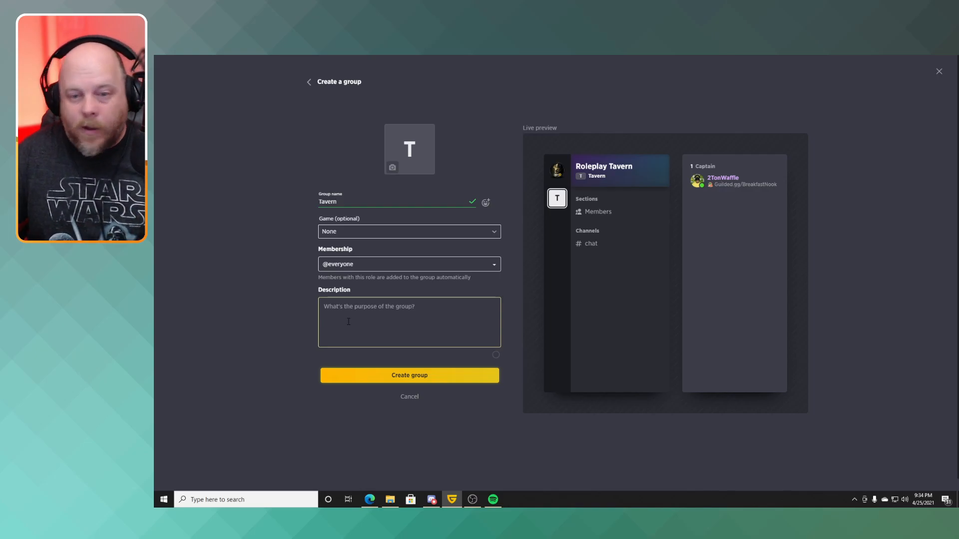
left_click(409, 375)
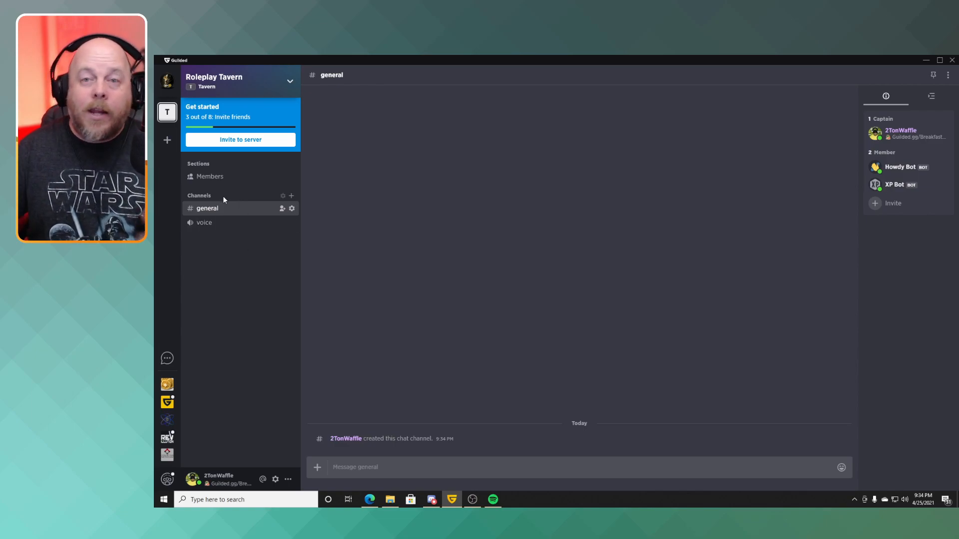
Compare the sections and channels of the server home with those of the Tavern group, ending on the server home.
left_click(170, 81)
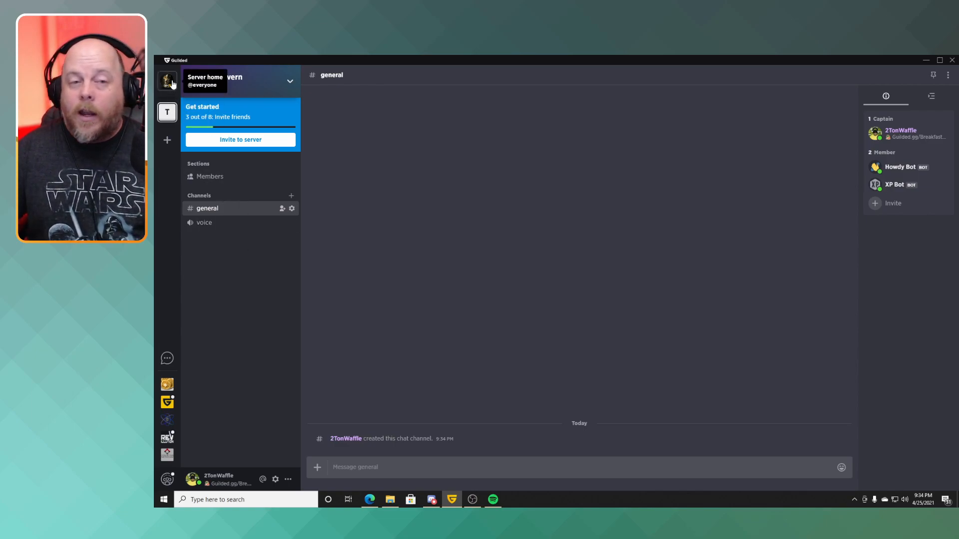
left_click(168, 112)
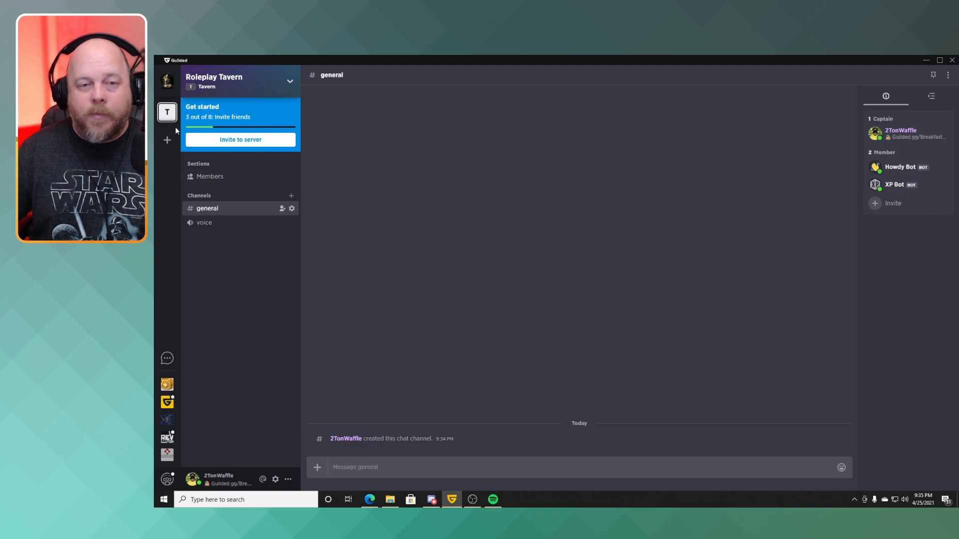
left_click(171, 89)
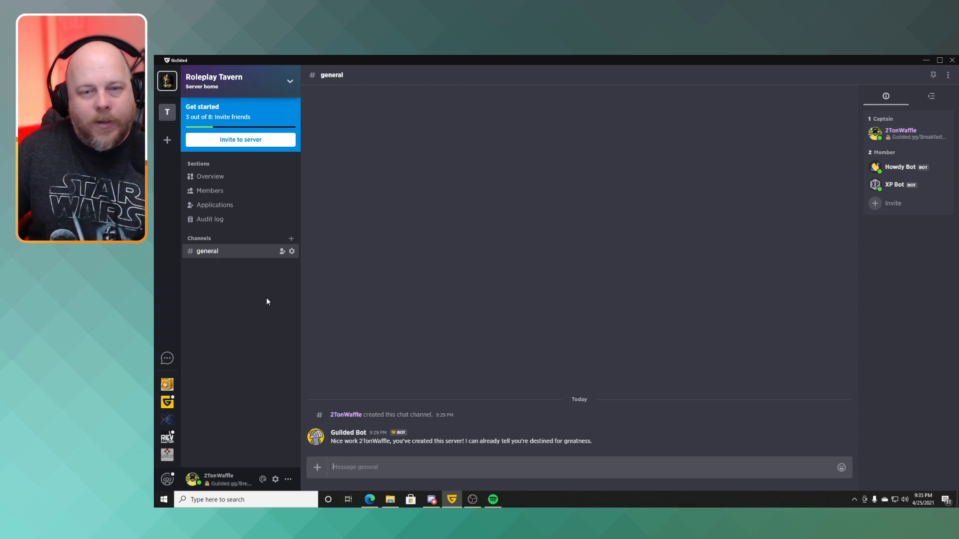
Create a non-public Docs channel named World Building in the server home.
left_click(291, 239)
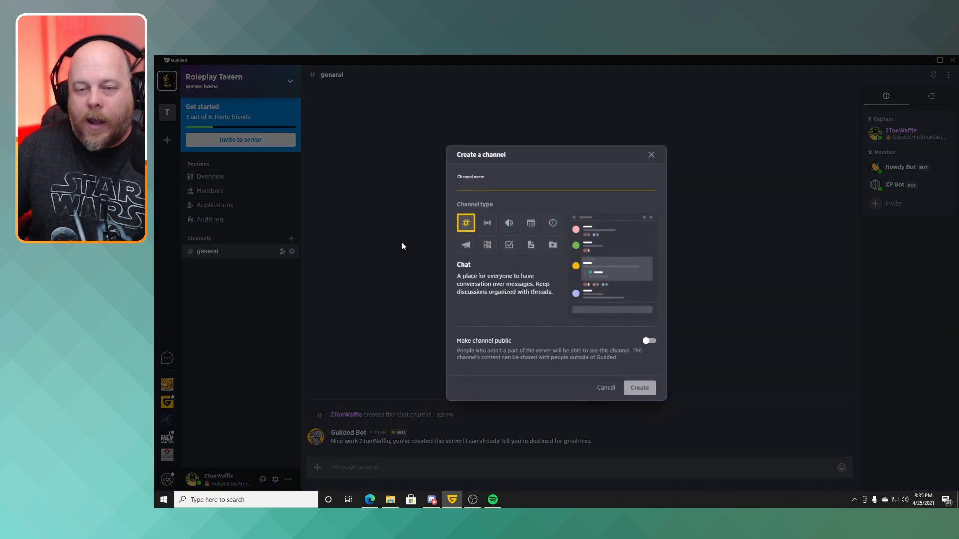
left_click(534, 248)
left_click(493, 188)
type("Wo")
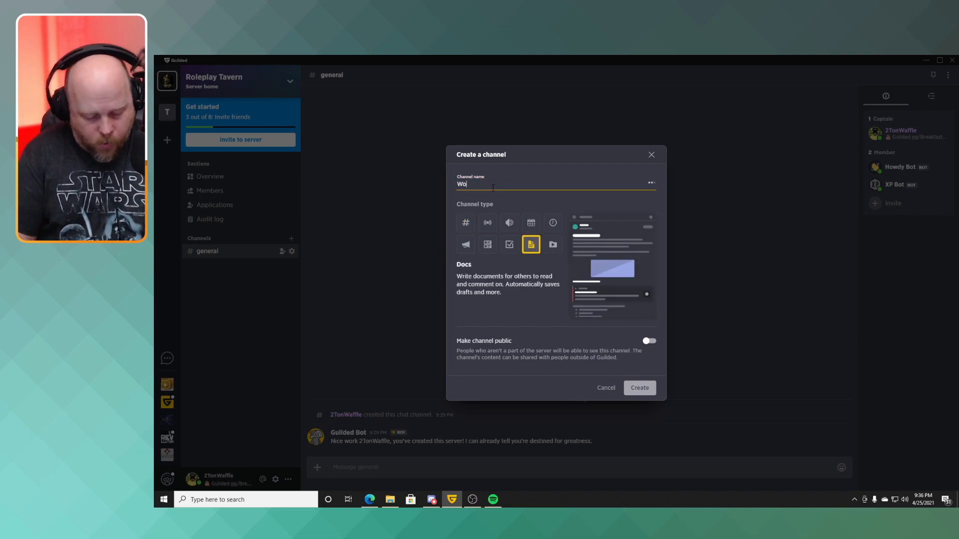
type("rld Building")
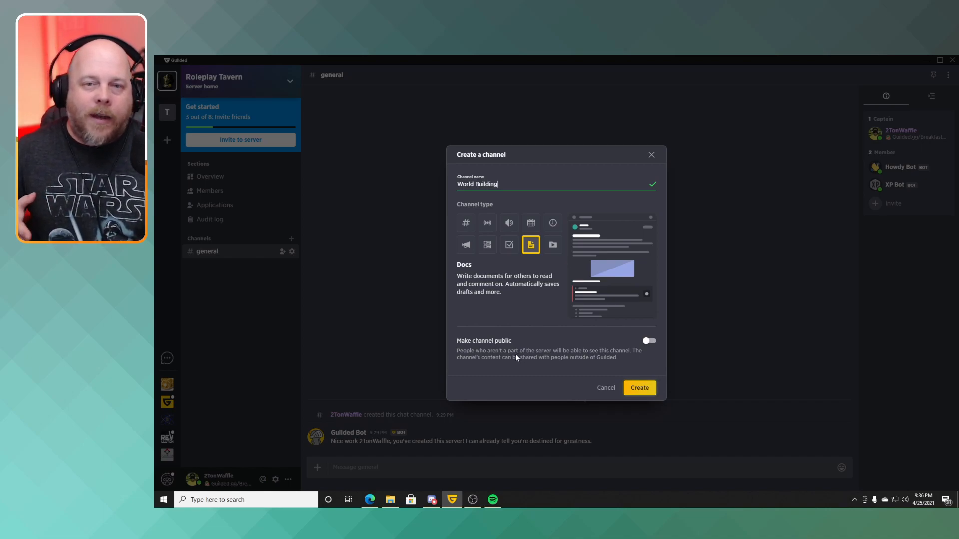
left_click(648, 342)
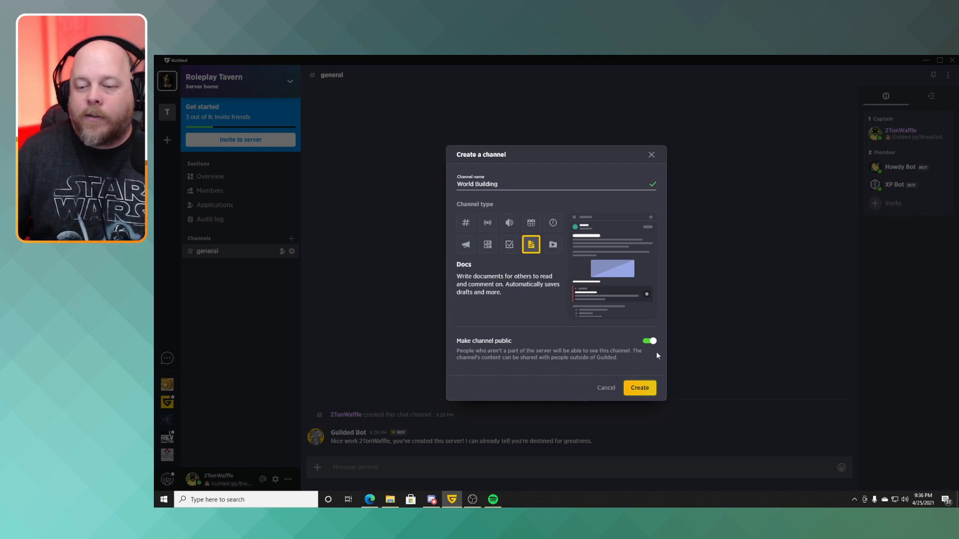
left_click(651, 342)
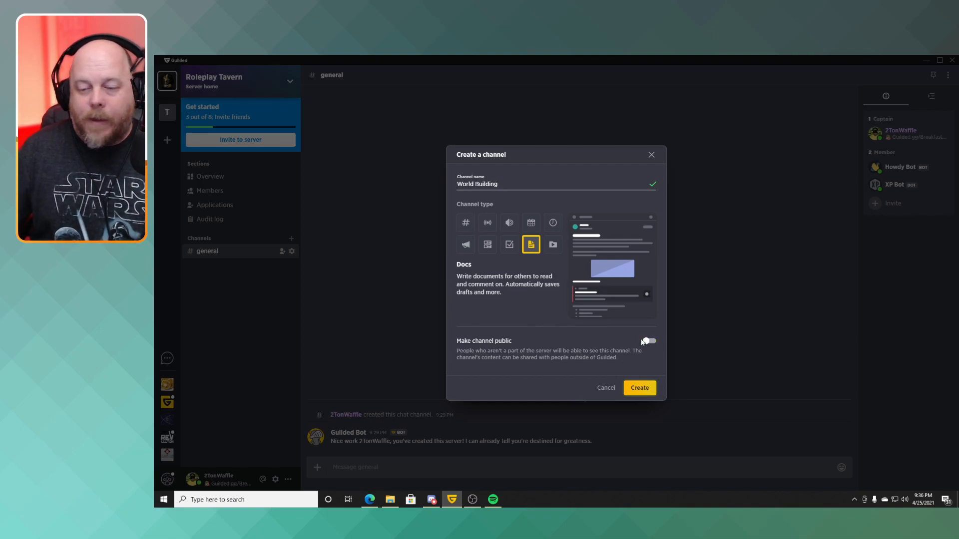
left_click(644, 390)
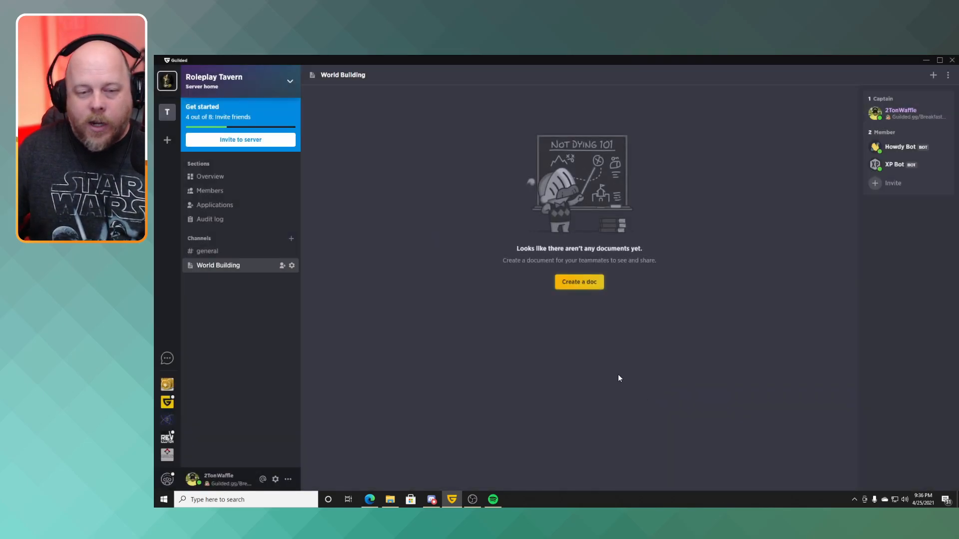
Start a new document in the World Building channel and title it "The world of Baritude".
left_click(580, 282)
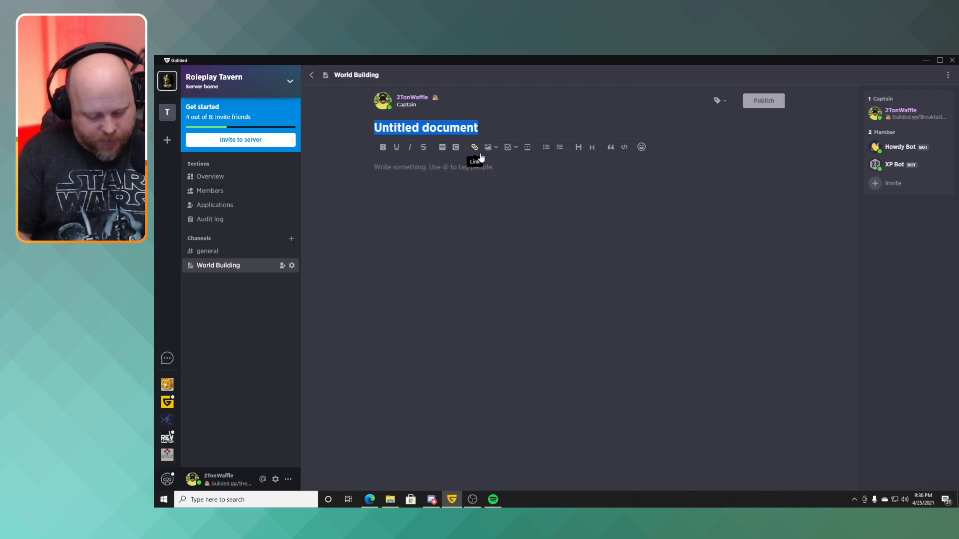
type("The worl")
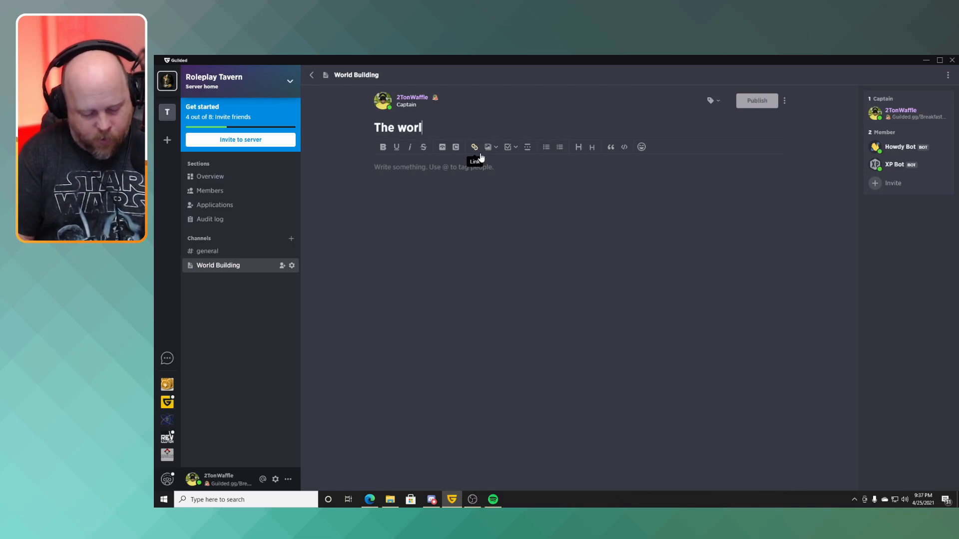
type("d of Bar")
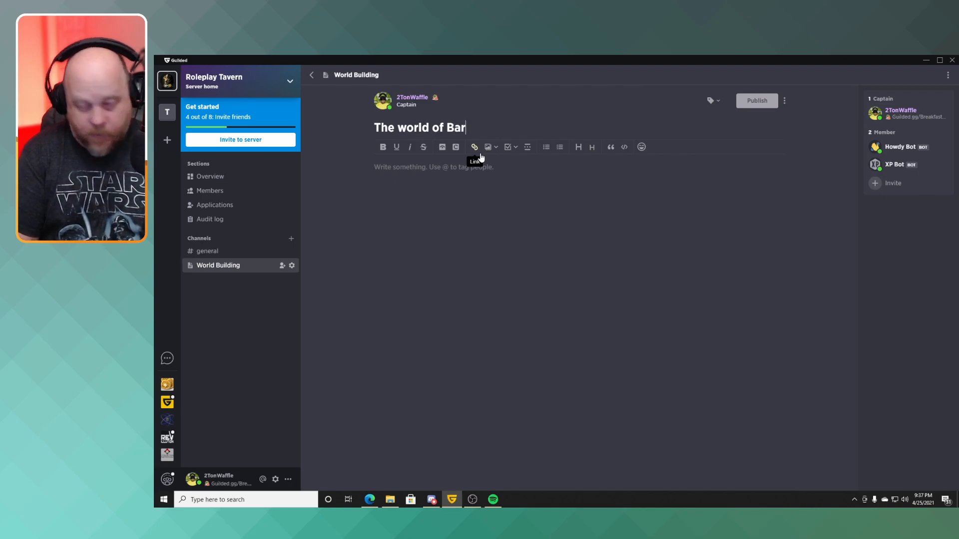
type("itude")
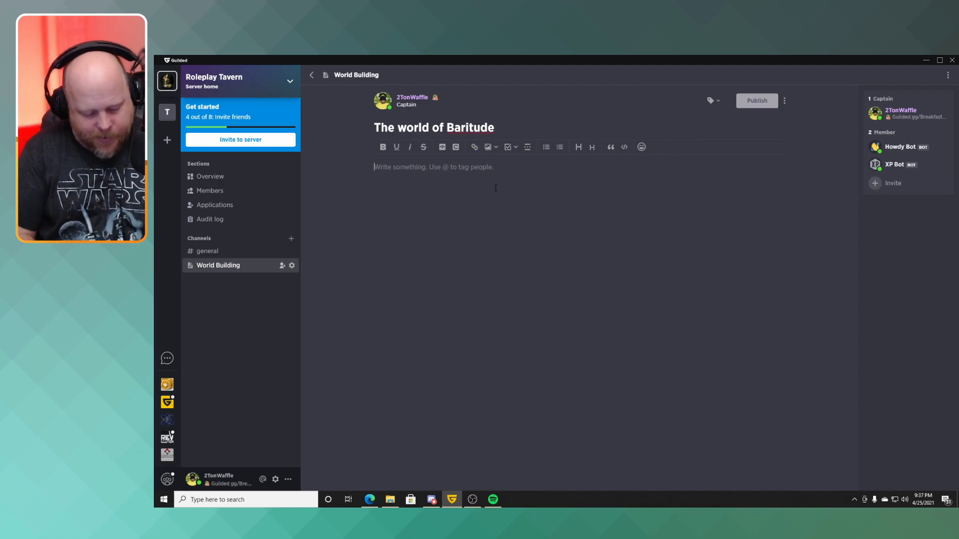
Enter the document text "Words go here on the awesome world", publish it, and return to the channel's document list.
type("Words ")
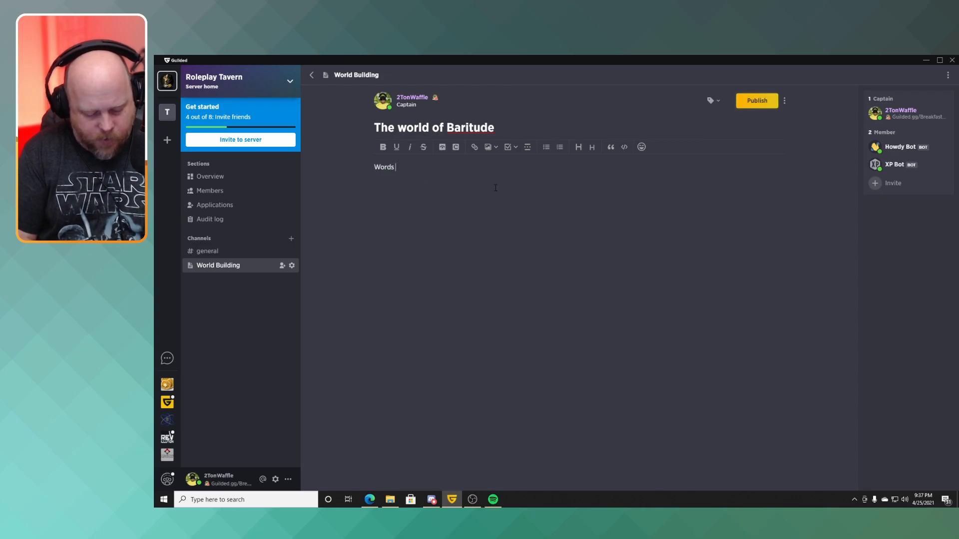
type("go here on t")
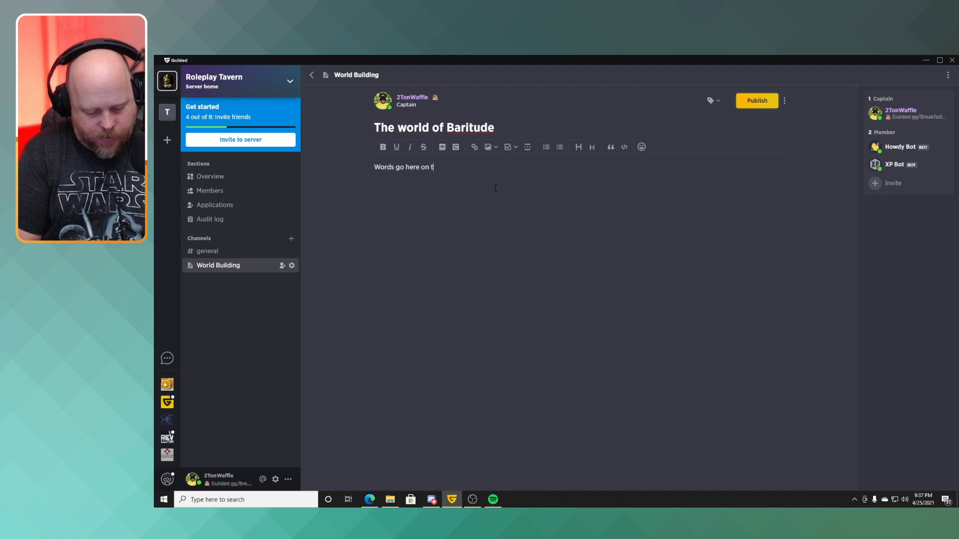
type("he awesome world")
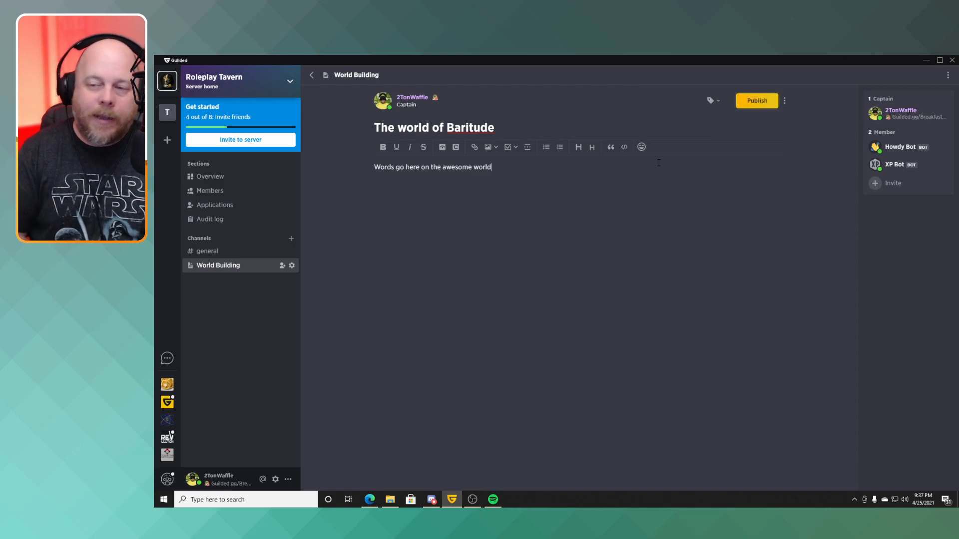
left_click(769, 102)
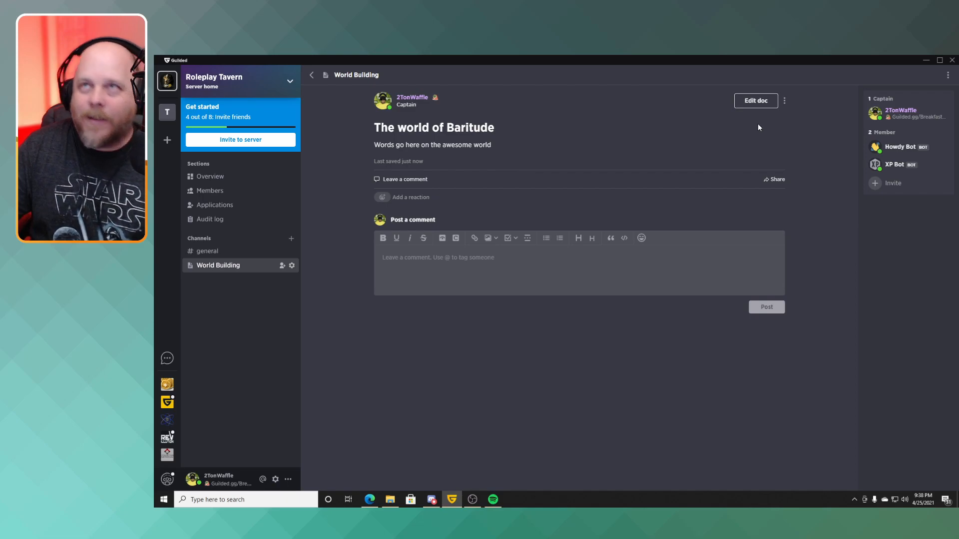
left_click(310, 75)
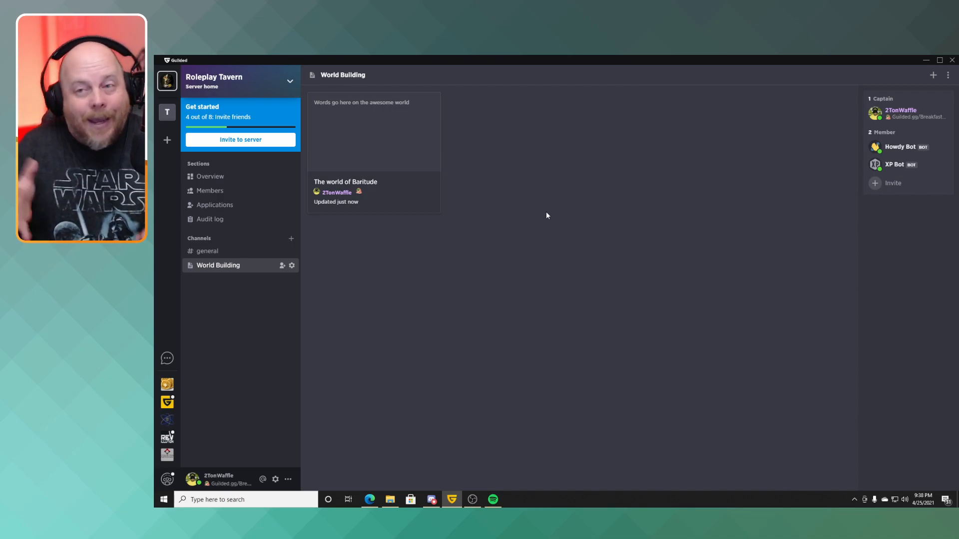
View the channel types offered for a new channel in the Tavern group without creating one.
left_click(168, 121)
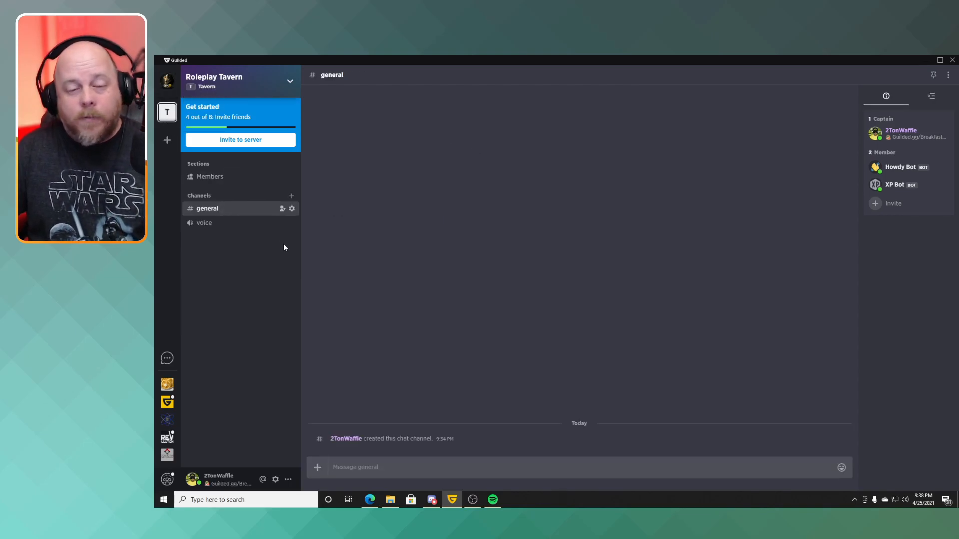
left_click(292, 196)
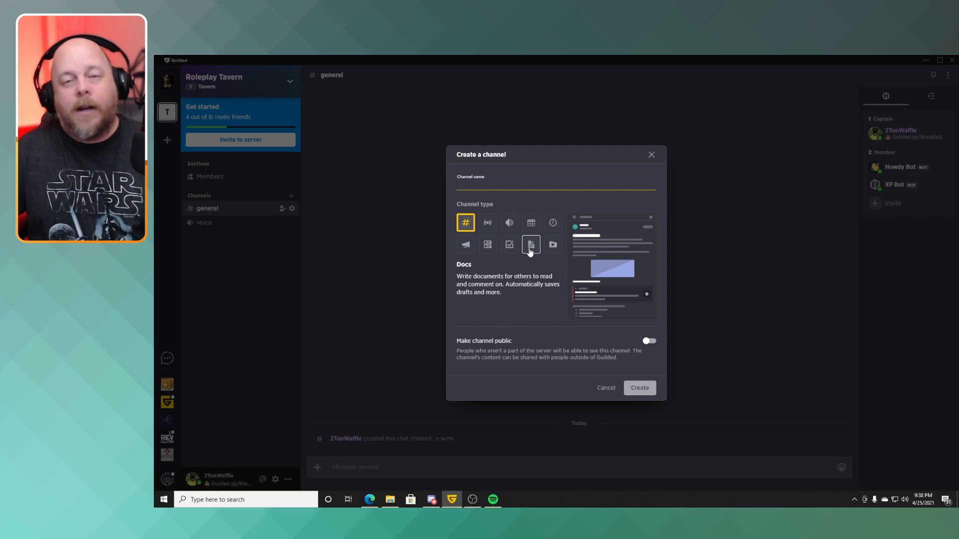
left_click(651, 154)
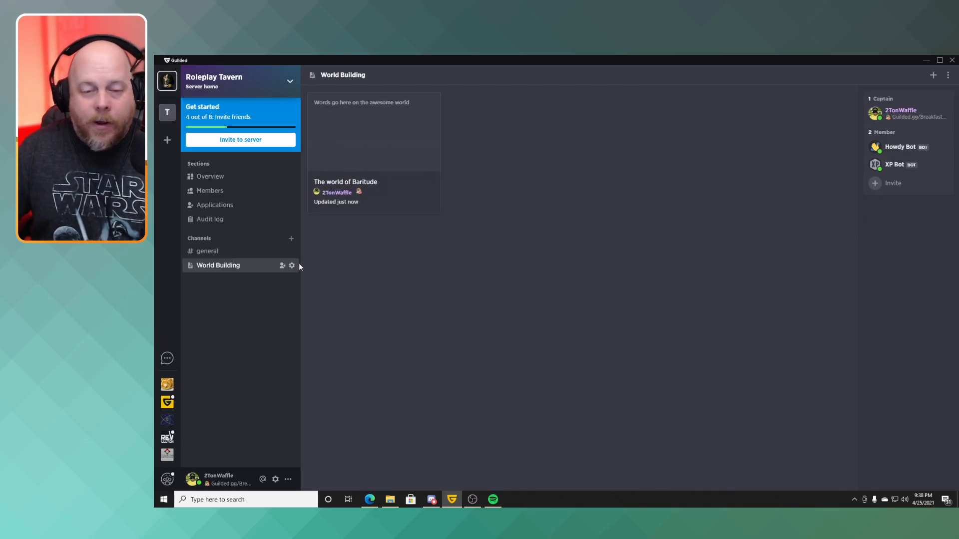
Create a non-public Media channel named Inspiration in the server home.
left_click(292, 240)
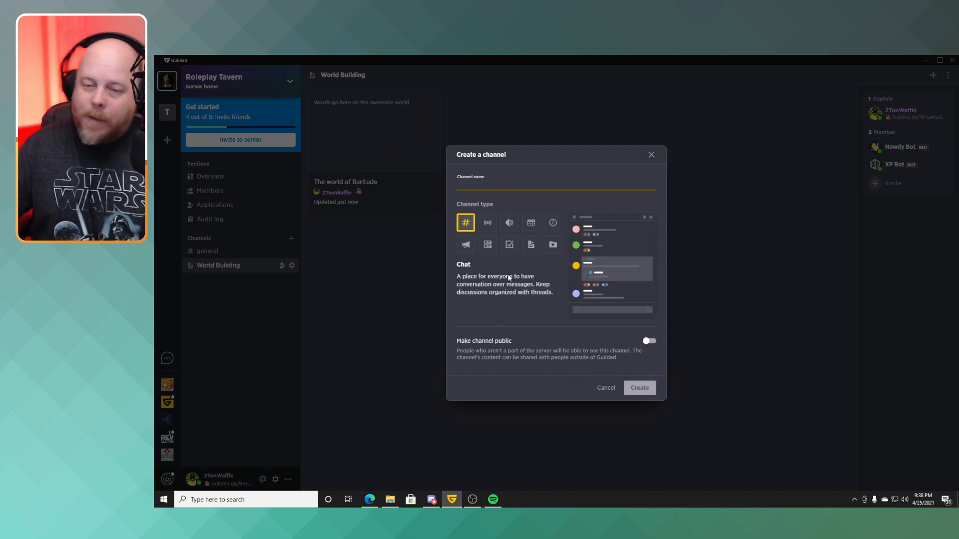
left_click(557, 254)
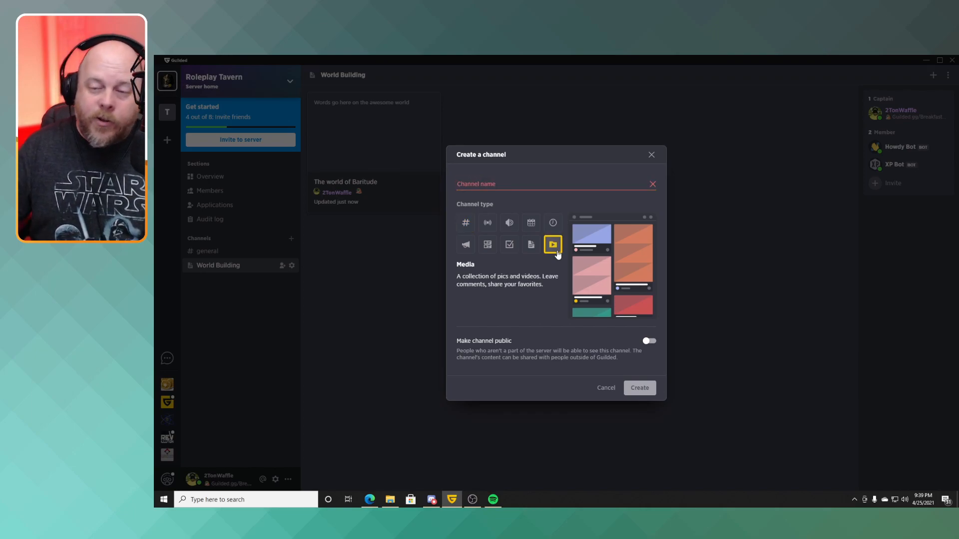
left_click(469, 184)
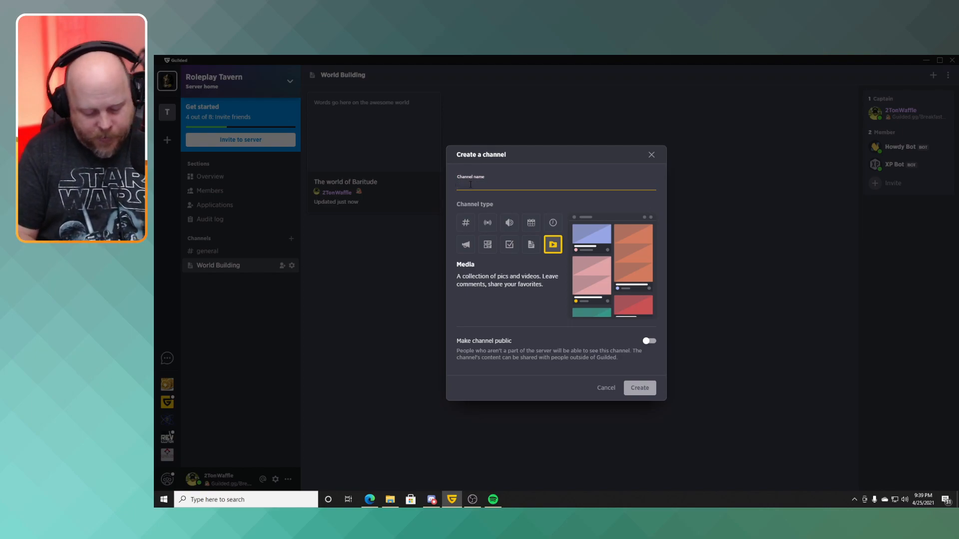
type("Inspir")
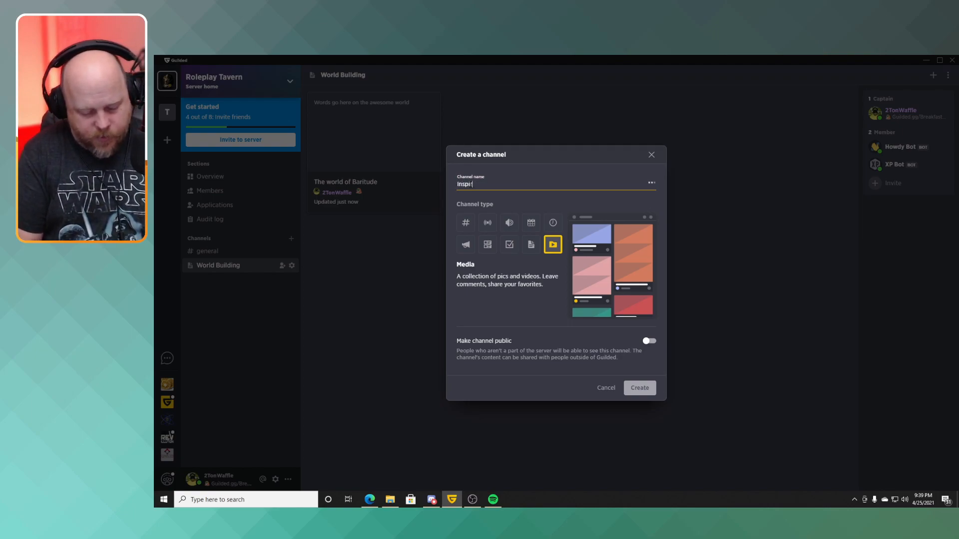
type("ation")
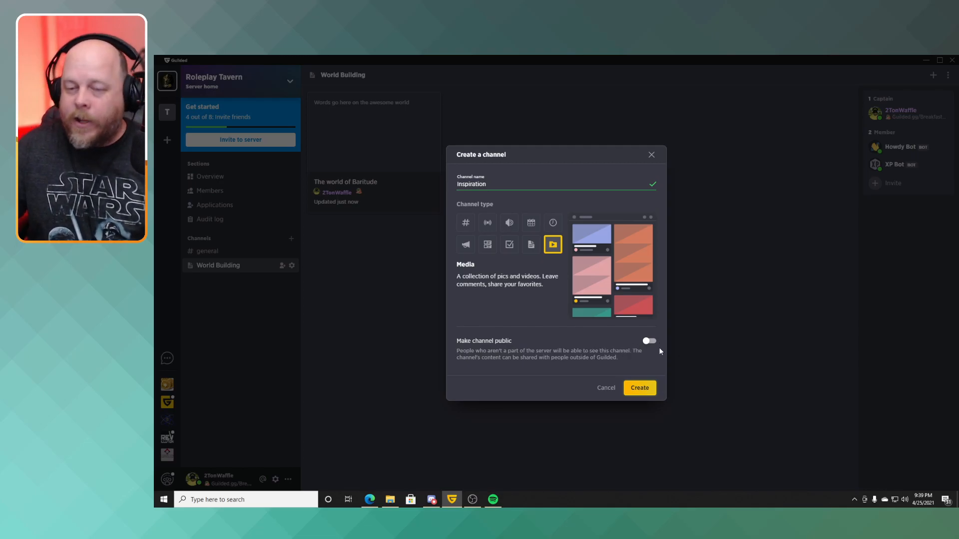
left_click(642, 392)
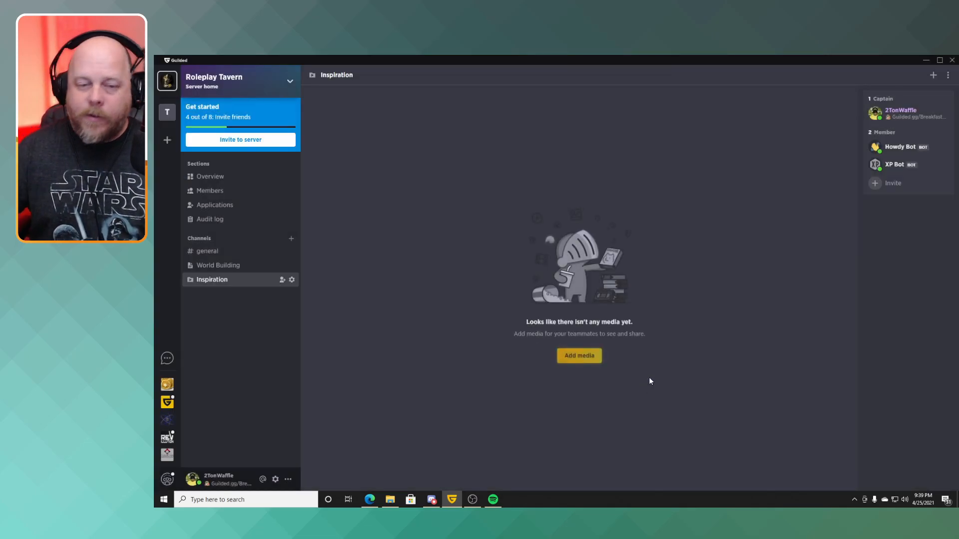
Add the blue Fallout 76 Icon image from the Games folder to the Inspiration channel, keeping the default title without description or tags.
left_click(590, 360)
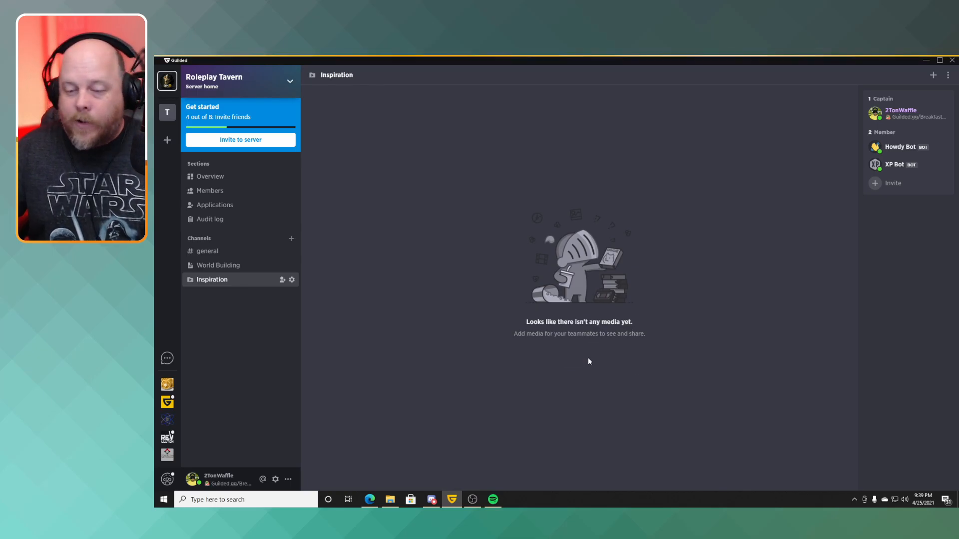
left_click(546, 293)
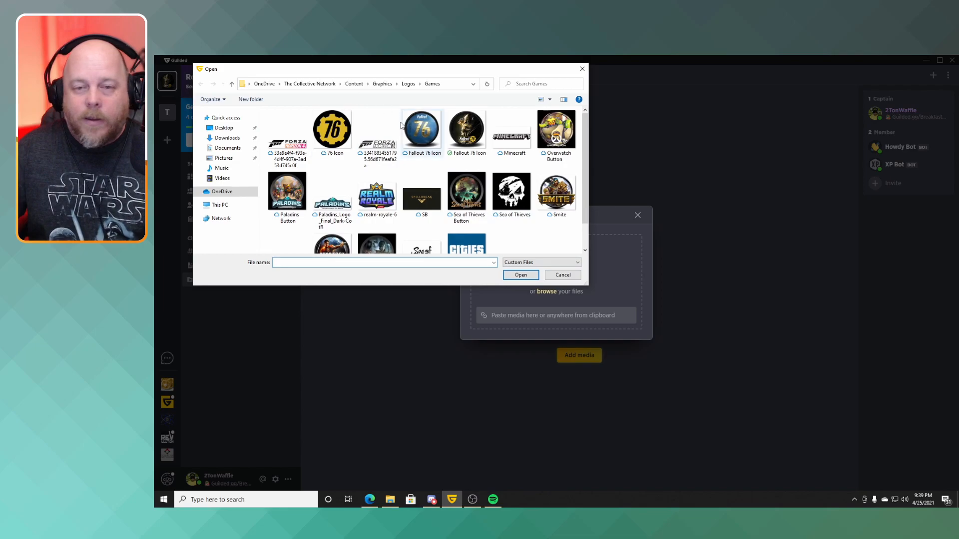
double_click(427, 132)
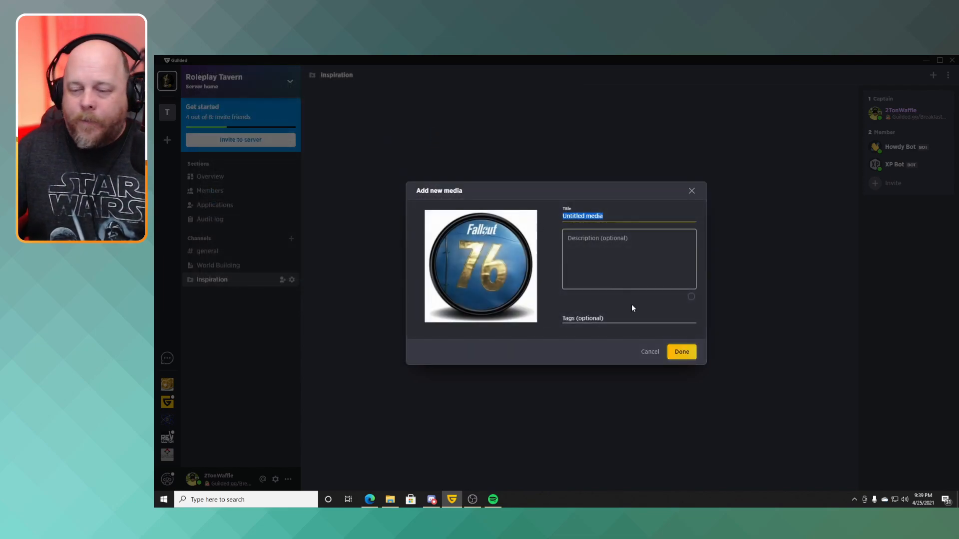
left_click(612, 266)
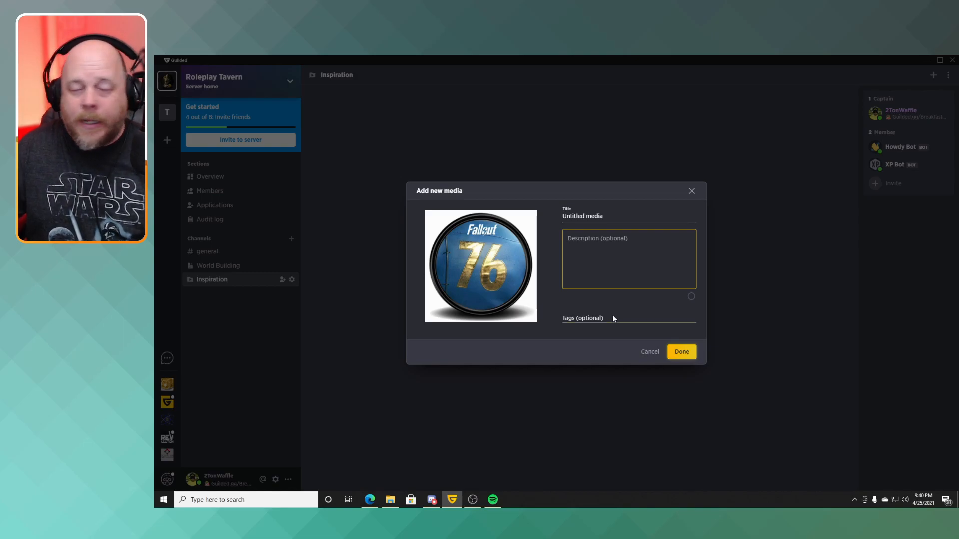
left_click(682, 352)
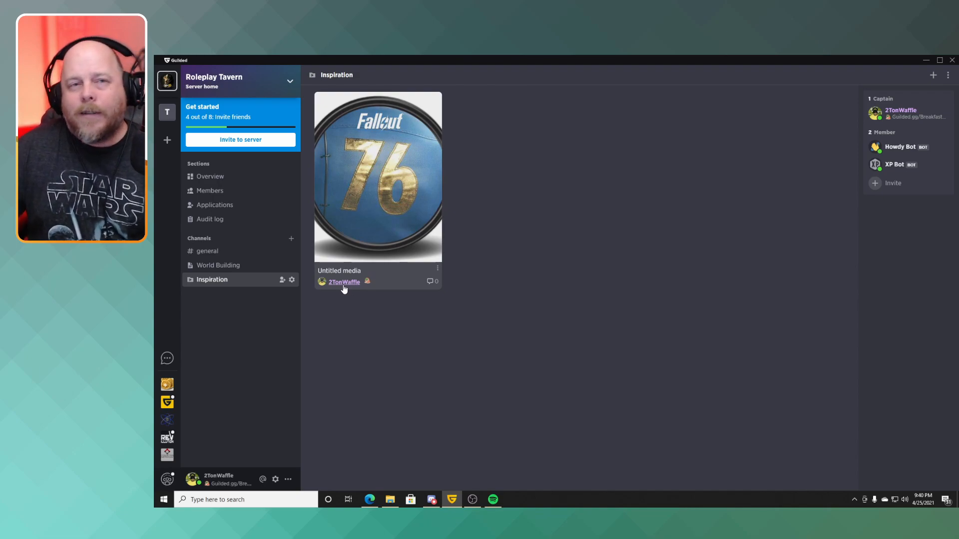
Create a non-public Voice channel named Voicechat in the server home.
left_click(291, 239)
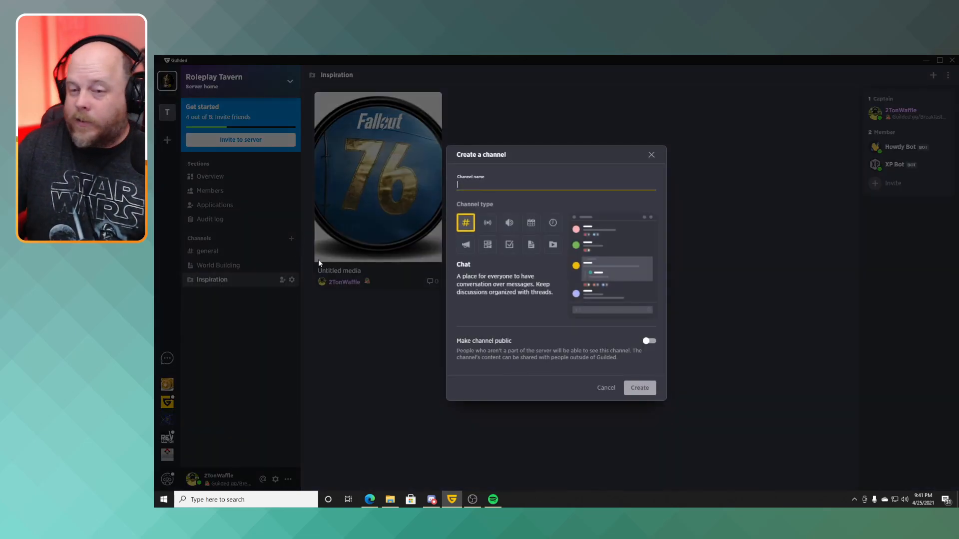
left_click(507, 225)
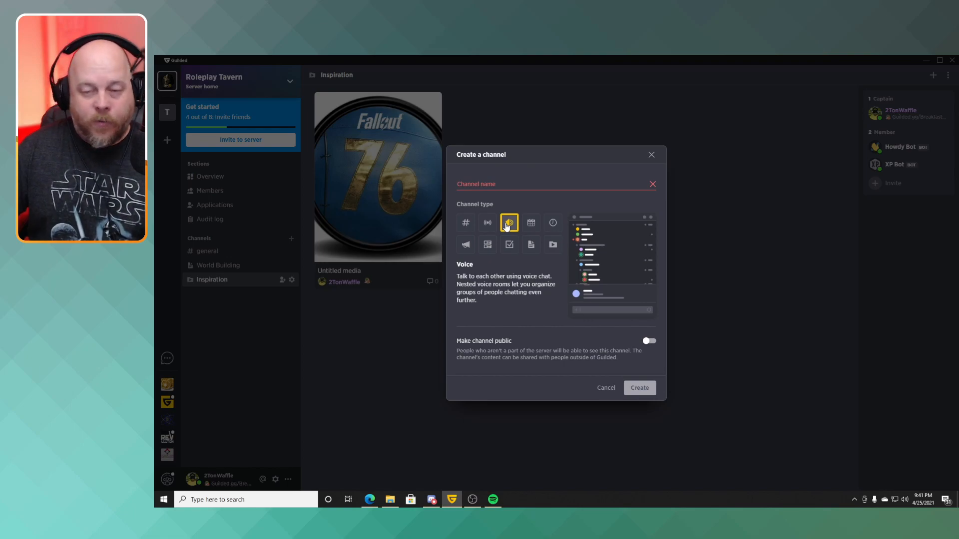
left_click(497, 181)
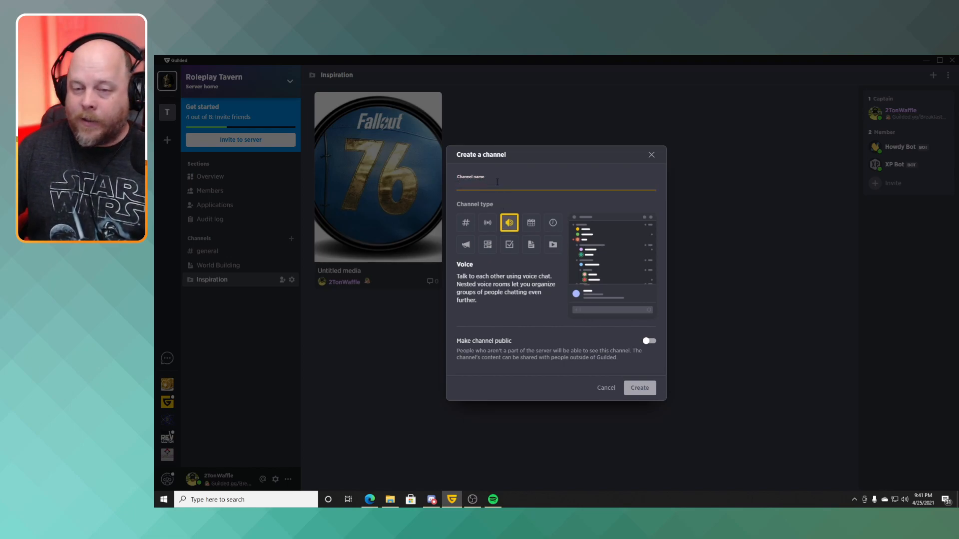
type("Voicechat")
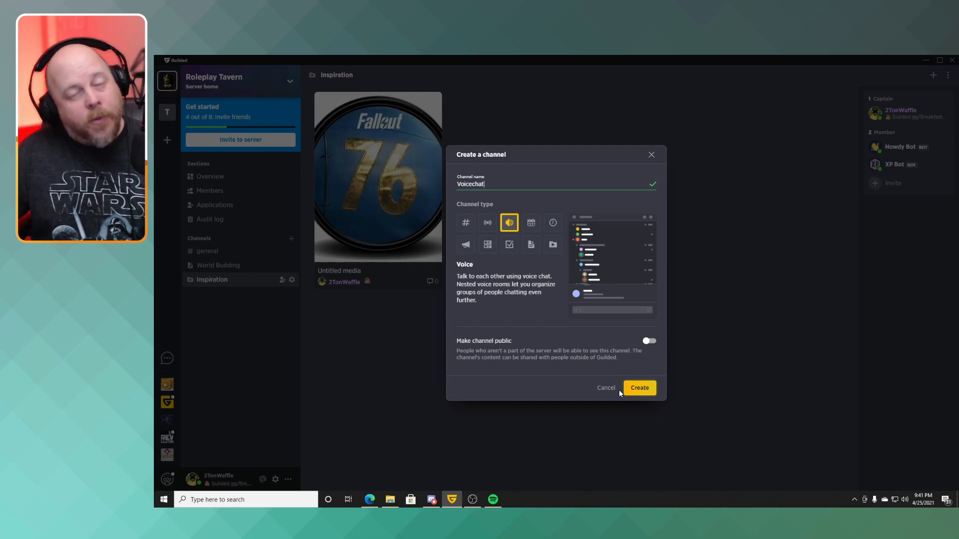
left_click(636, 393)
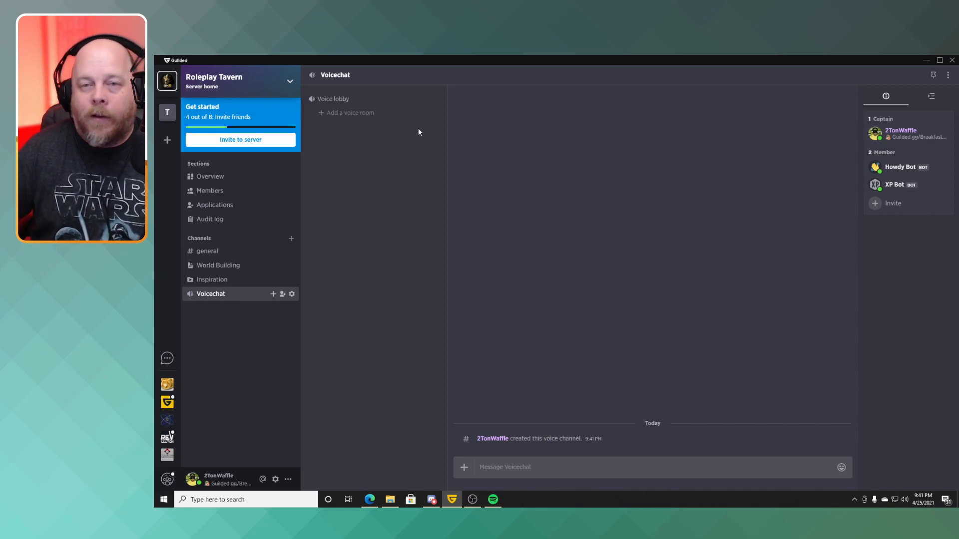
Add two voice rooms named Staff and Idea Board to the Voicechat channel.
left_click(347, 113)
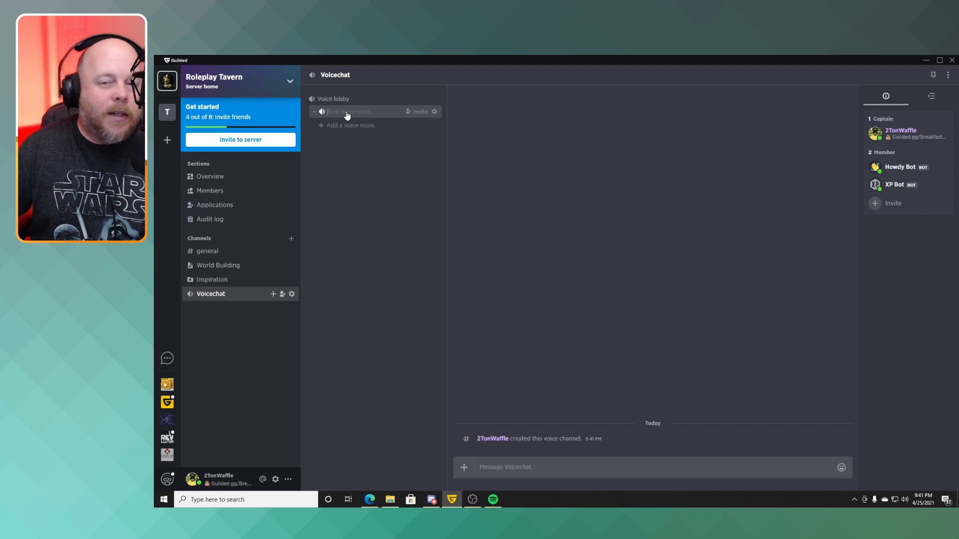
type("S")
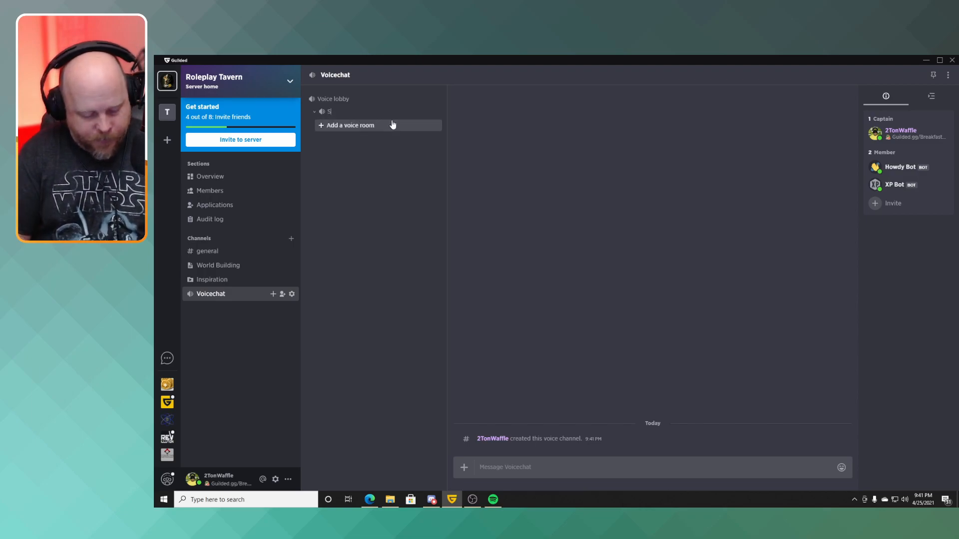
type("tadf")
type("ff")
left_click(362, 129)
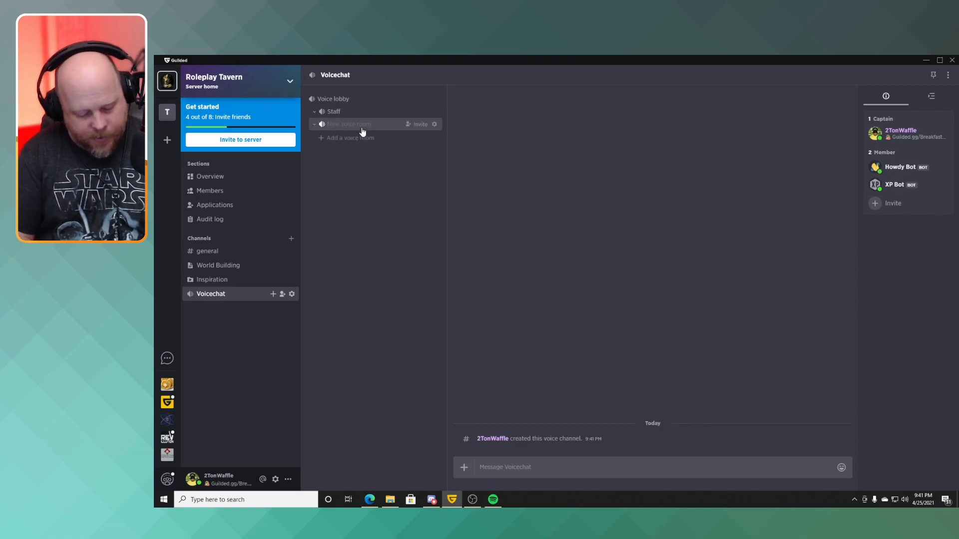
type("Idea Board")
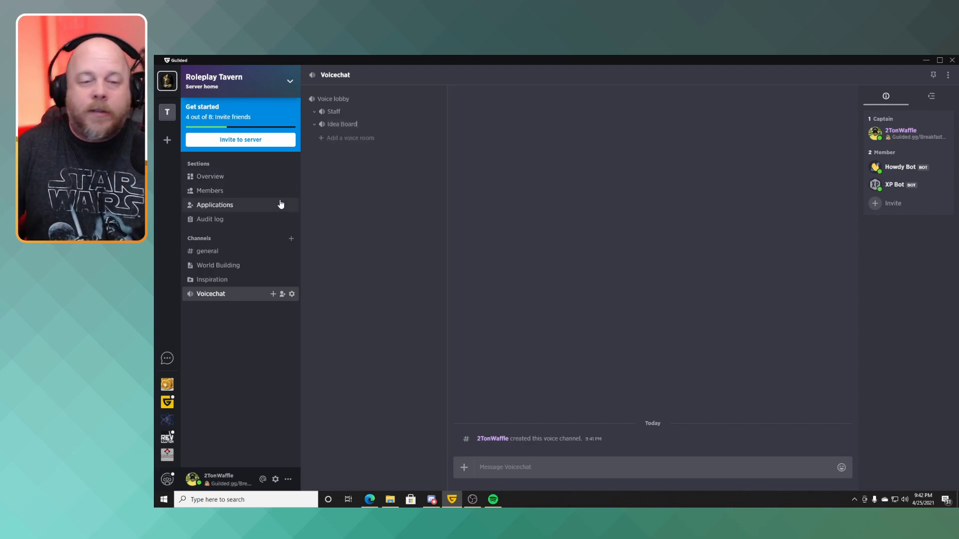
Rename the Tavern group's general channel to "Bartender Louie", save the change, and close the channel settings.
left_click(167, 111)
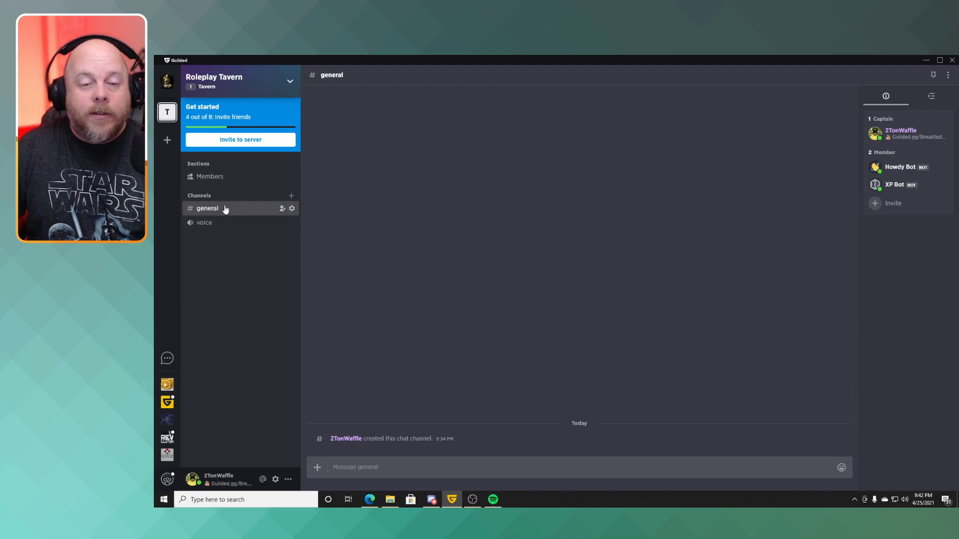
left_click(291, 209)
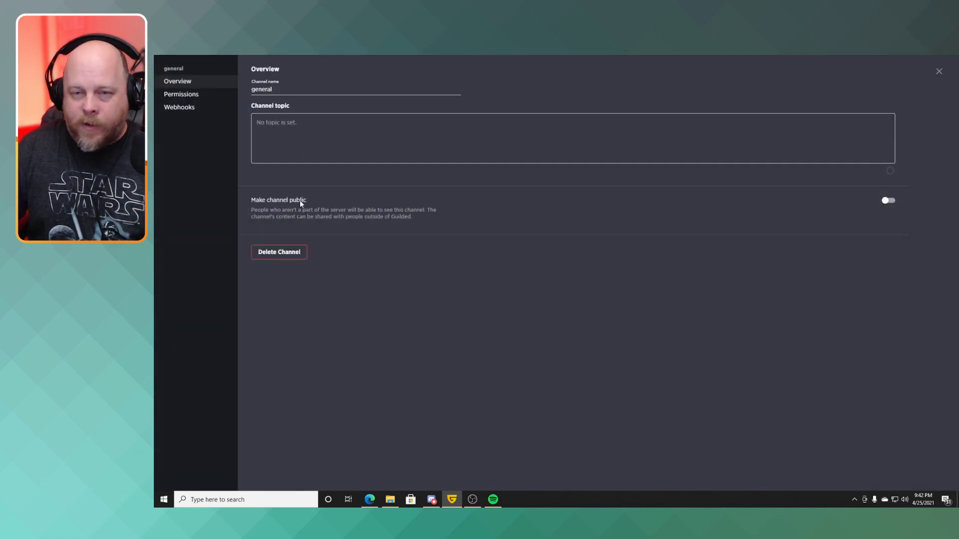
double_click(279, 90)
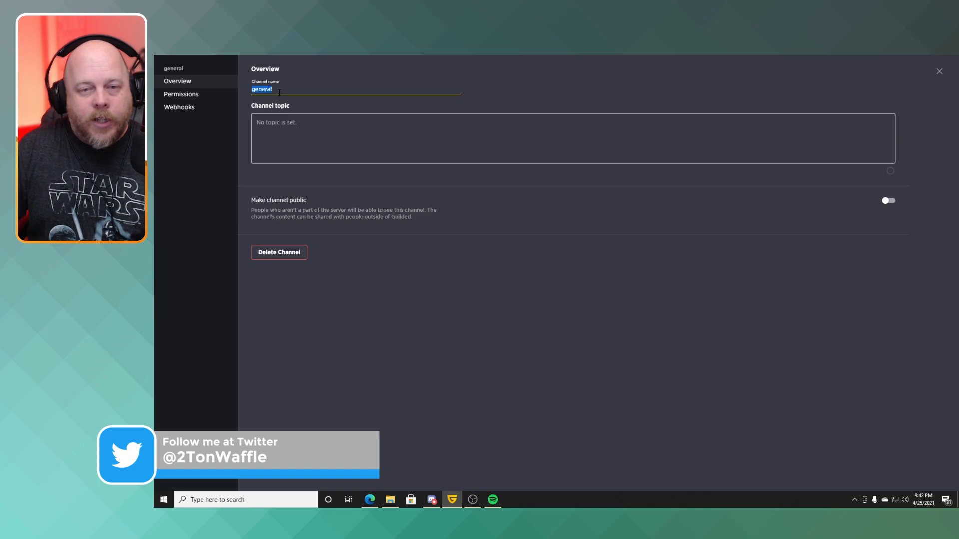
type("Ba")
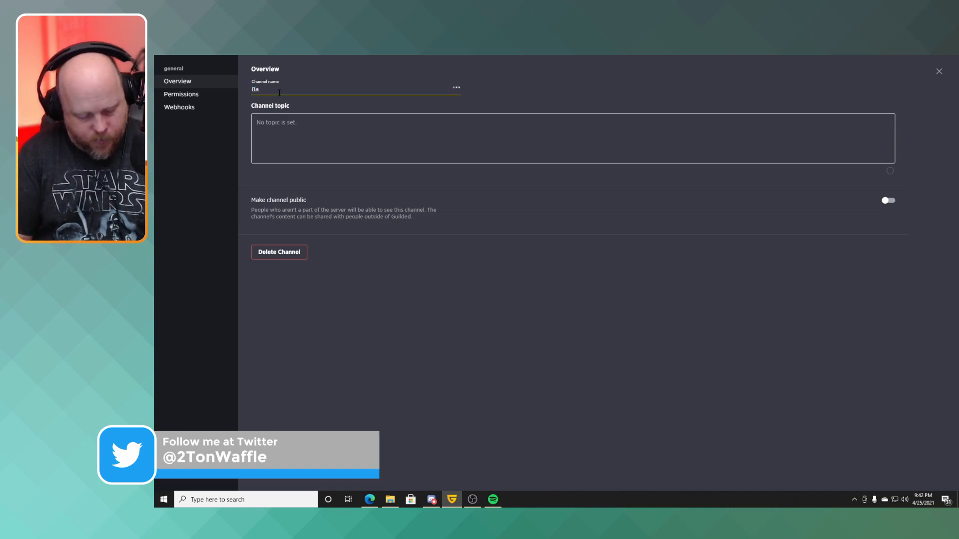
type("rtender L")
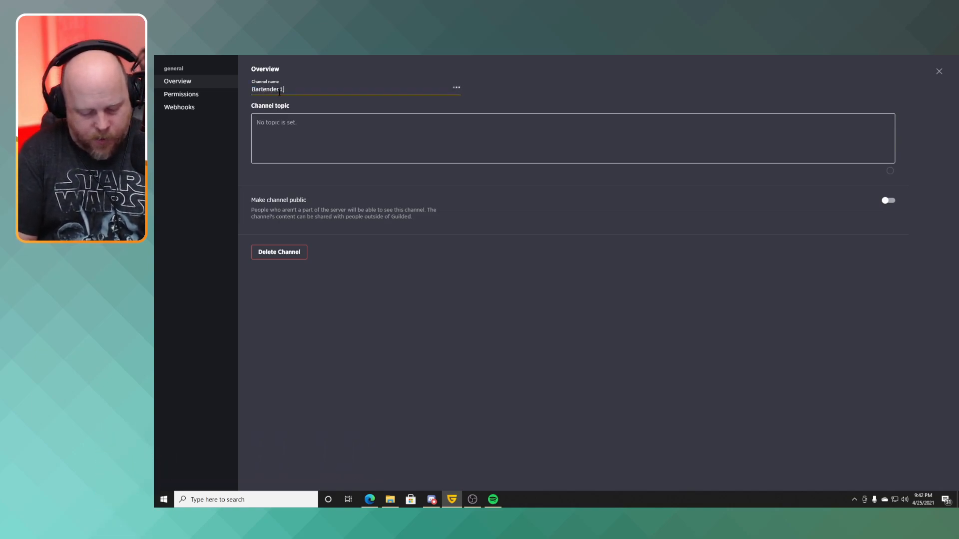
type("ouie")
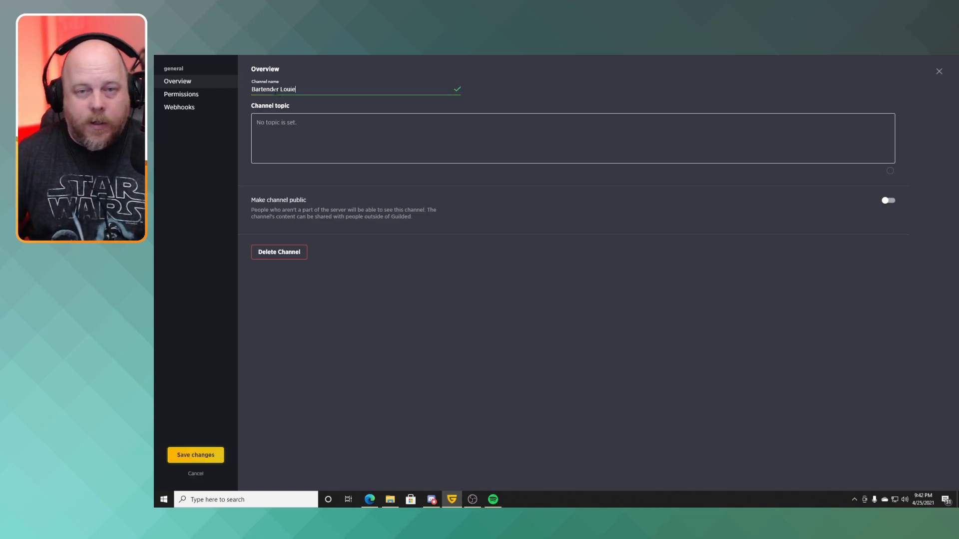
left_click(217, 458)
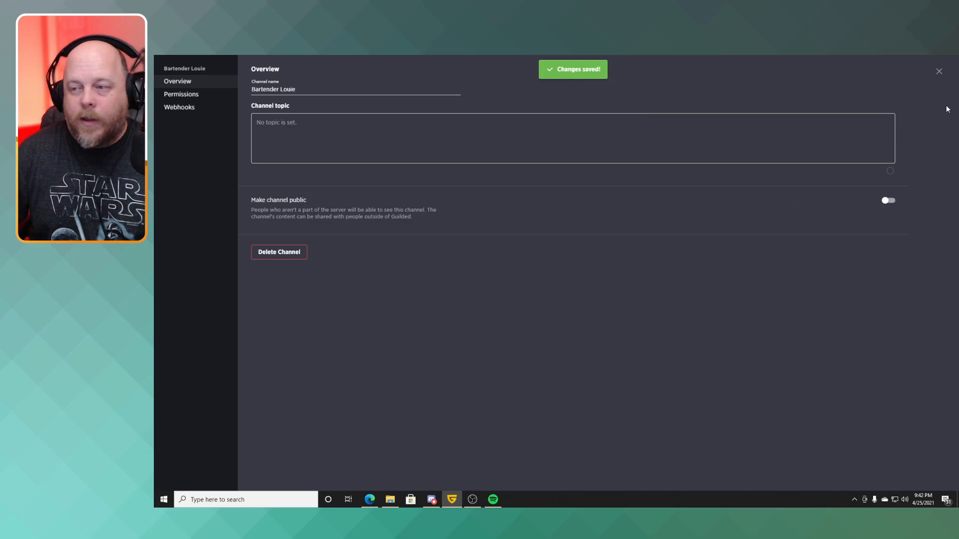
left_click(941, 73)
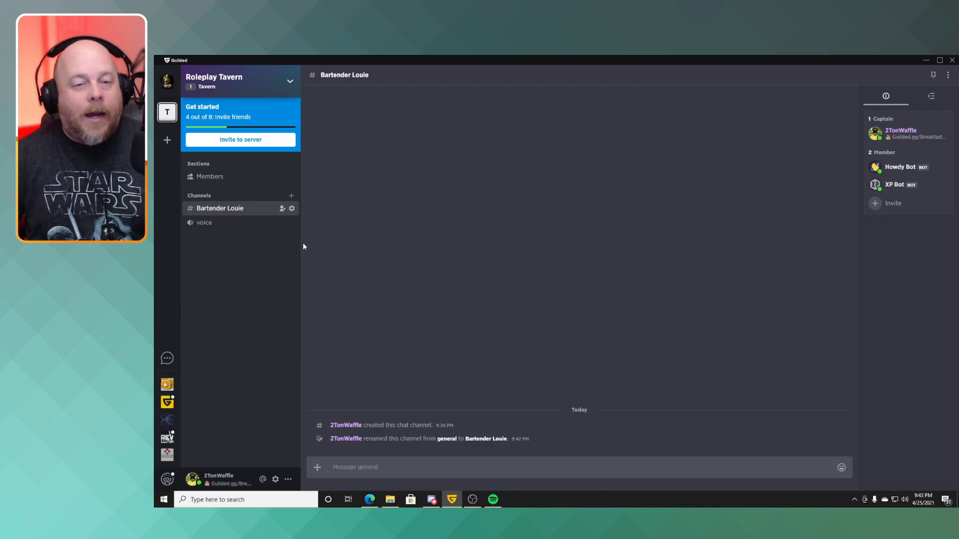
Create a non-public Calendar channel named Calendar in the server home.
left_click(167, 81)
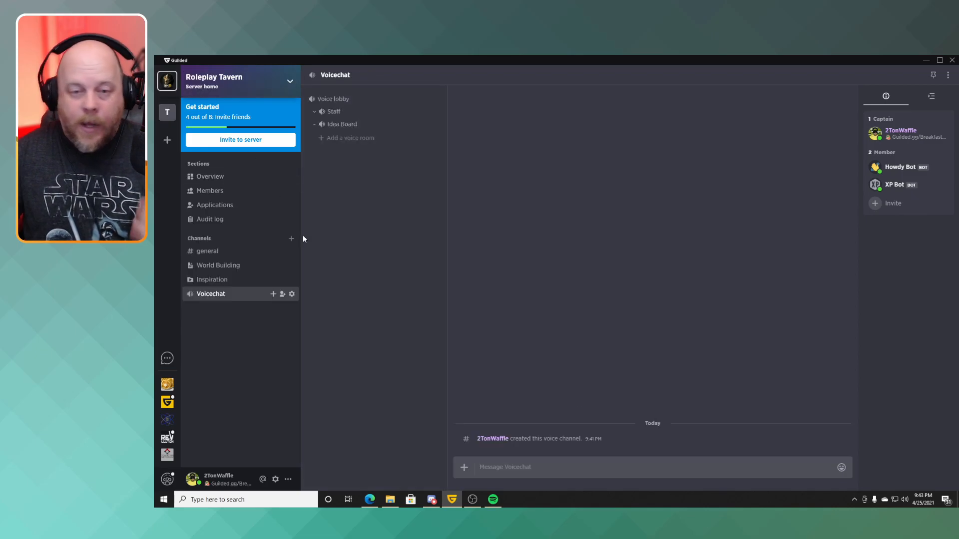
left_click(291, 240)
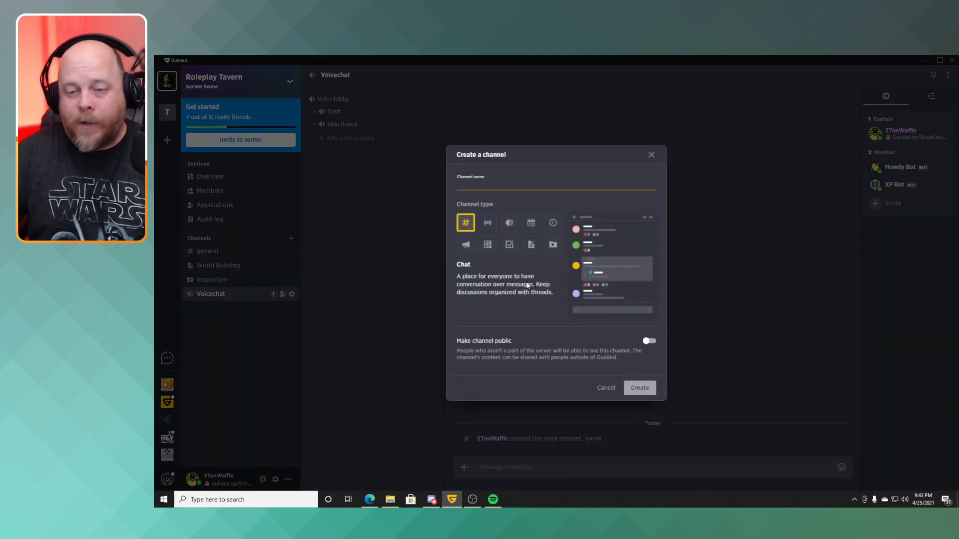
left_click(532, 223)
left_click(518, 182)
type("Calendar")
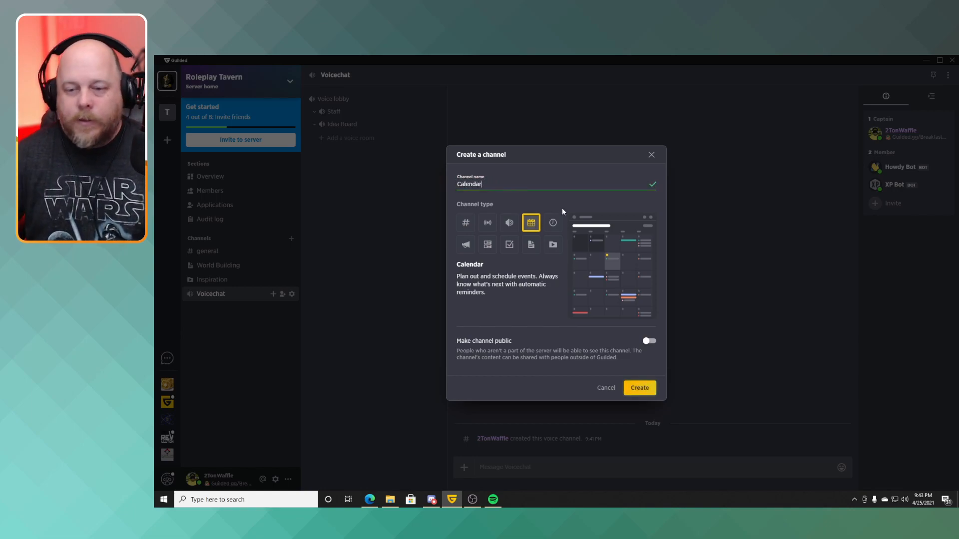
left_click(638, 391)
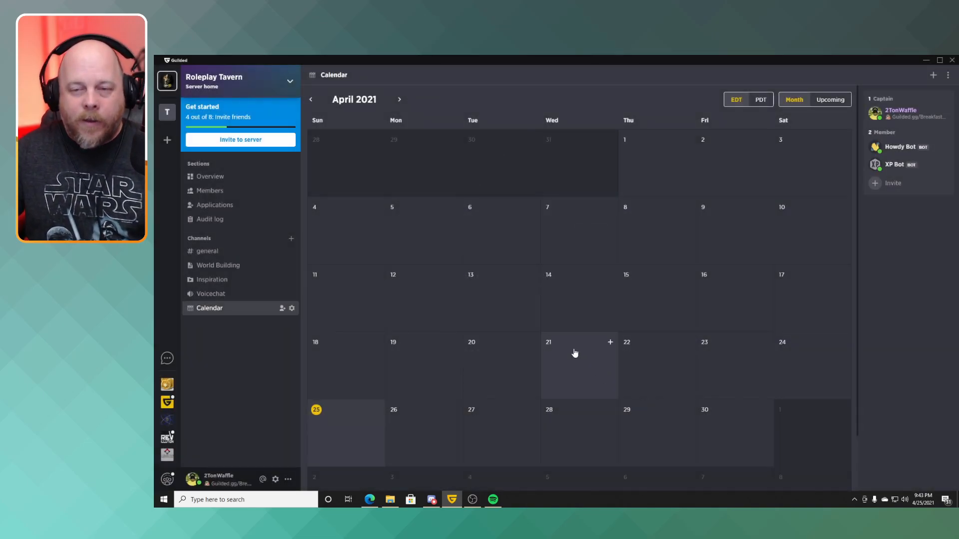
Create a one-time calendar event named "Raid of Zanzar" on April 29 2021, from 10:00 PM to 11:00 PM.
left_click(575, 426)
type("Raid of Zanza")
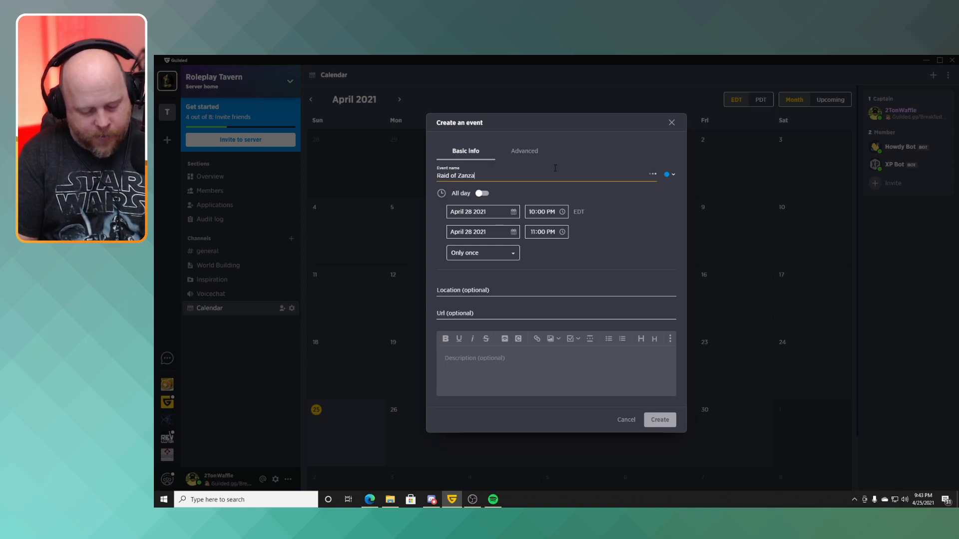
type("r")
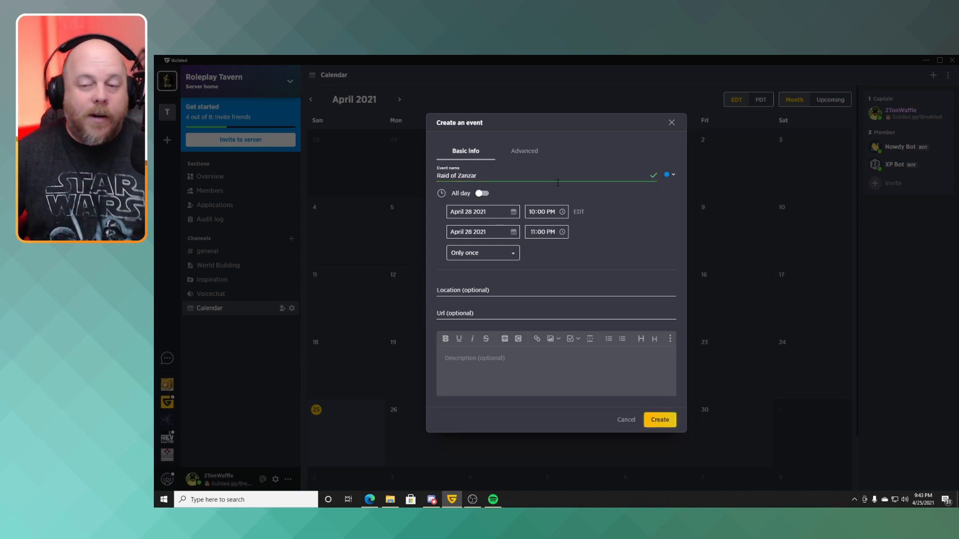
left_click(501, 214)
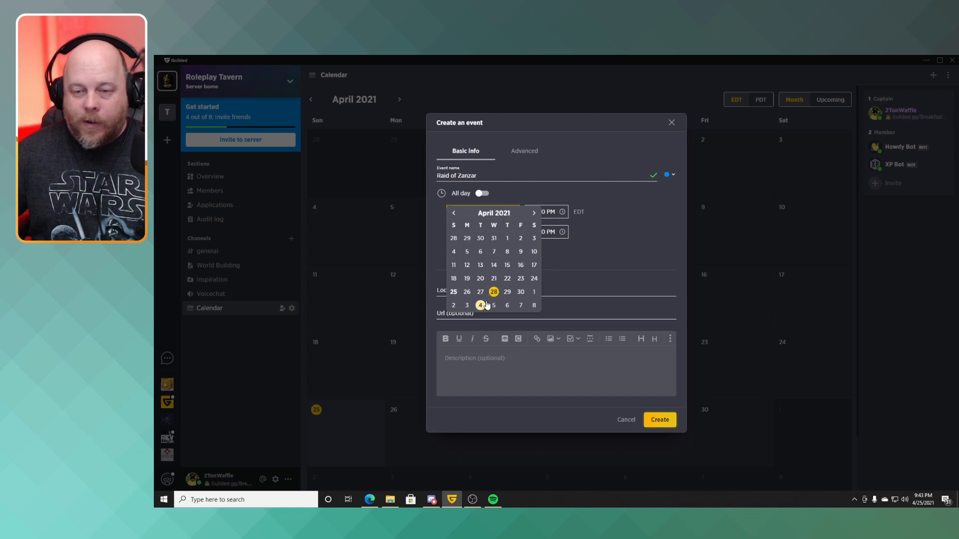
left_click(506, 291)
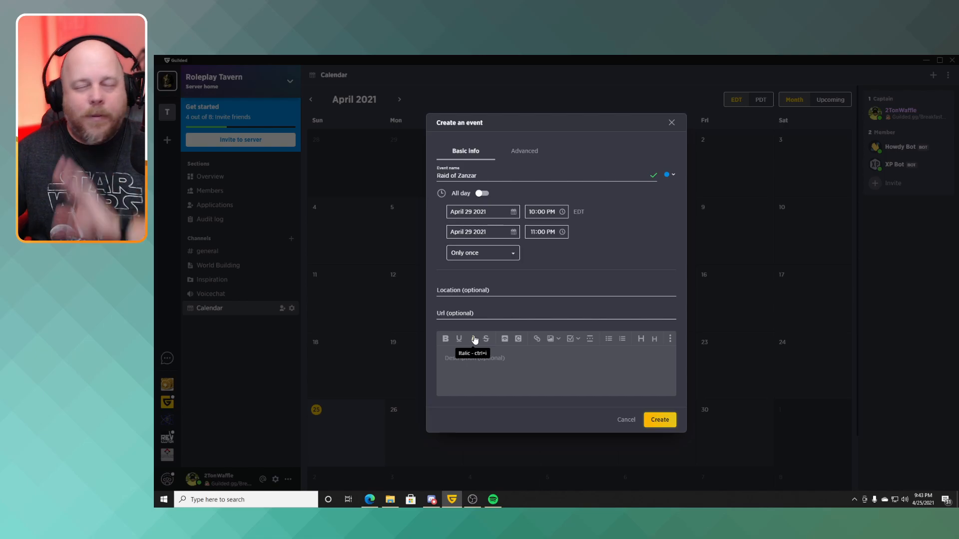
left_click(659, 419)
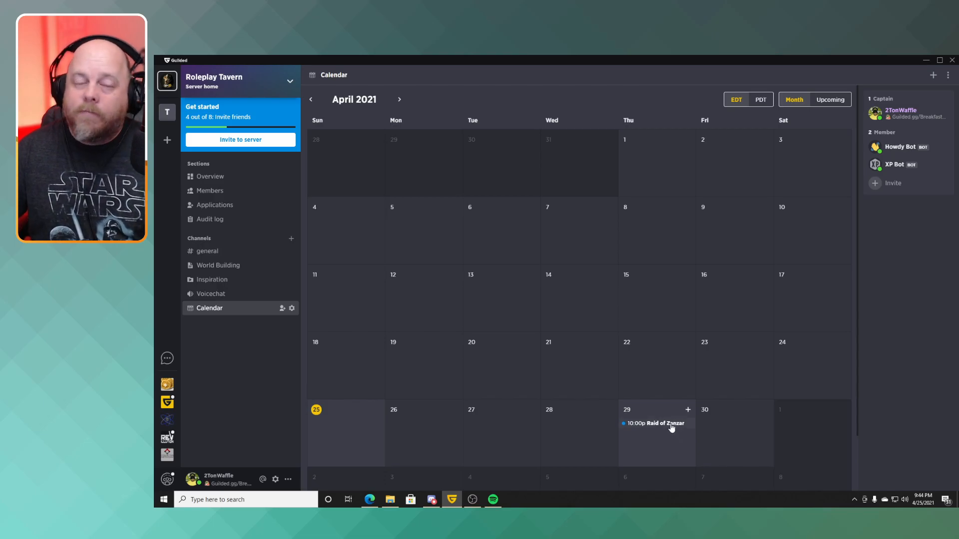
Create a non-public Scheduling channel named Schedule in the server home.
left_click(291, 238)
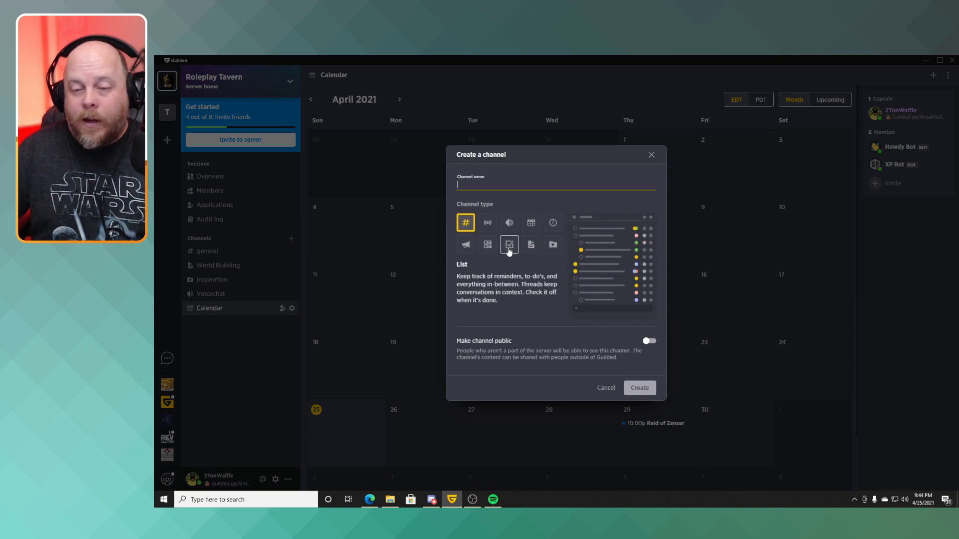
left_click(549, 228)
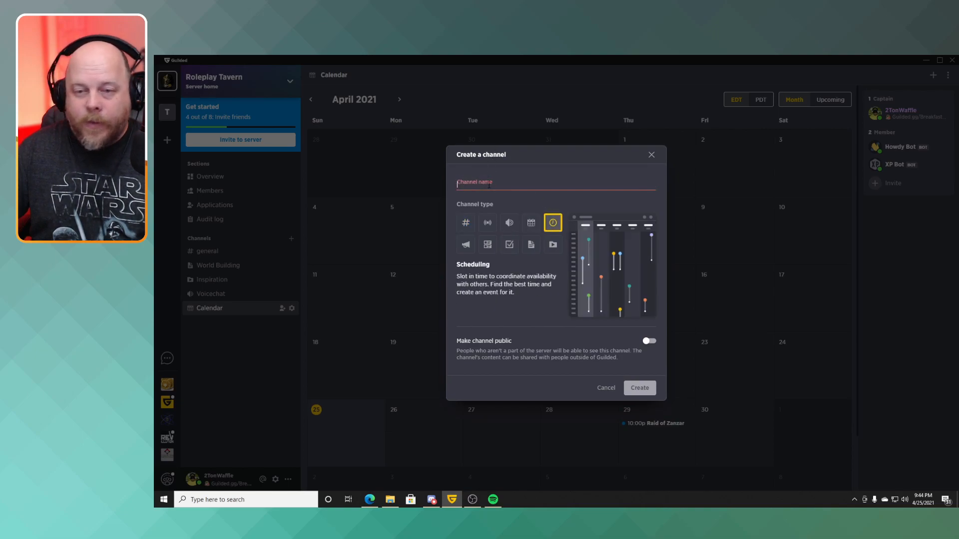
type("Sche")
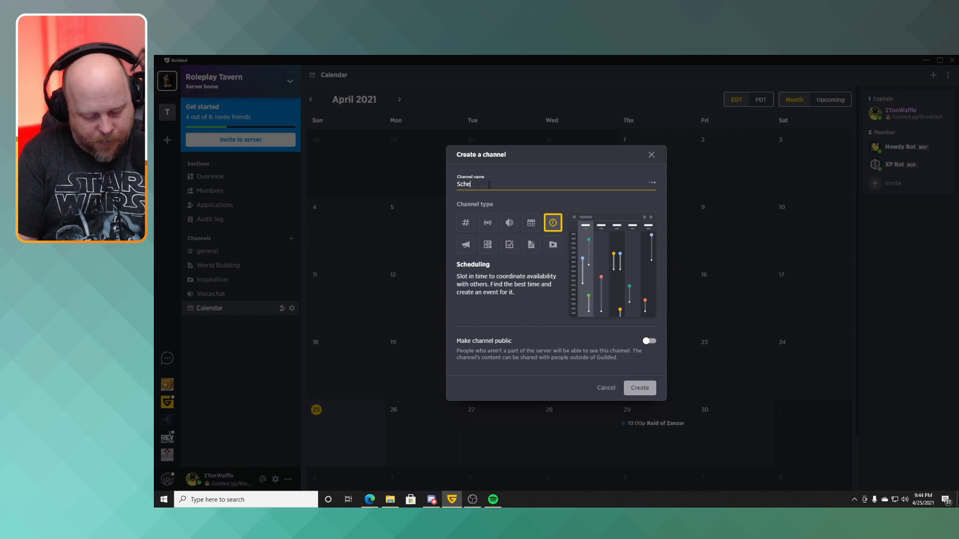
type("dule")
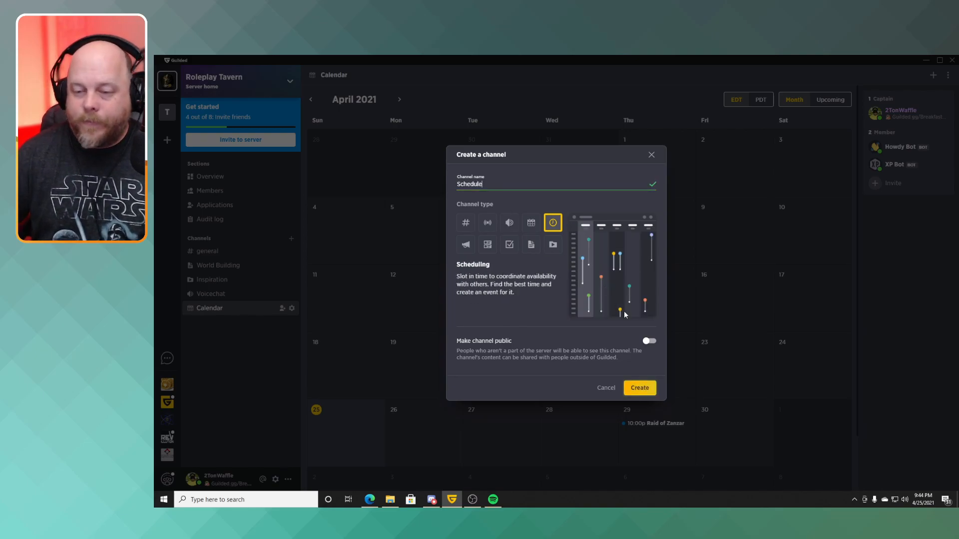
left_click(639, 388)
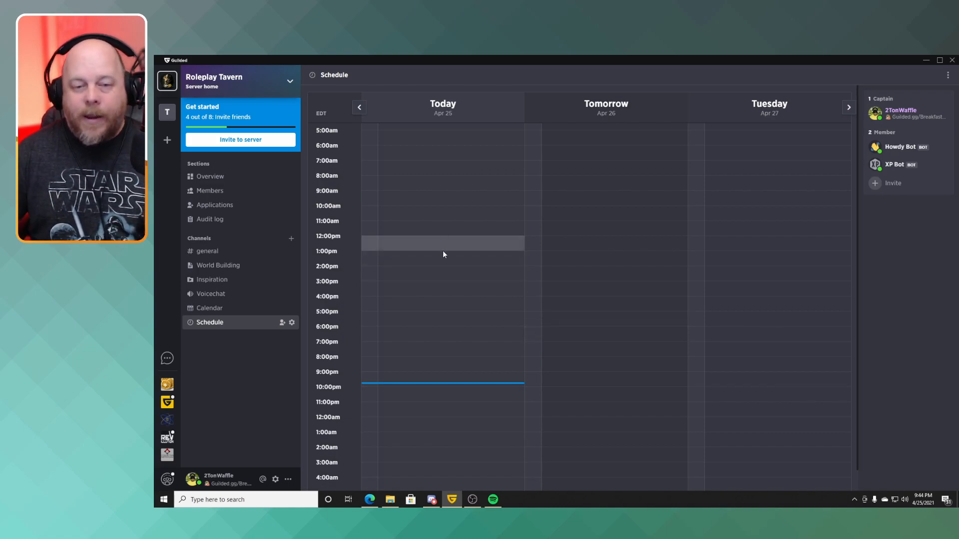
Mark availability in the Schedule channel from about 11:30 AM to 6 PM today and about 8:30 AM to 11 PM tomorrow.
mouse_move(372, 228)
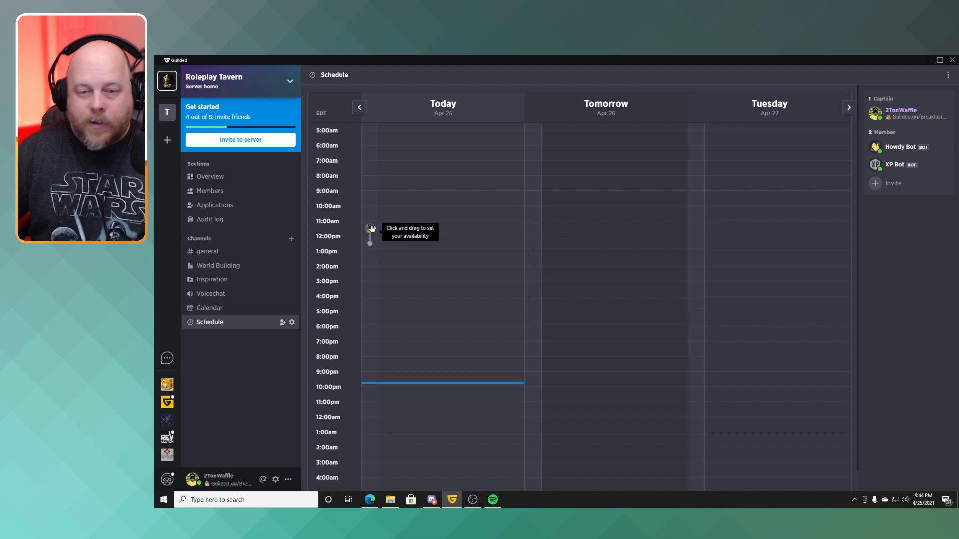
left_click_drag(370, 228, 370, 325)
mouse_move(410, 292)
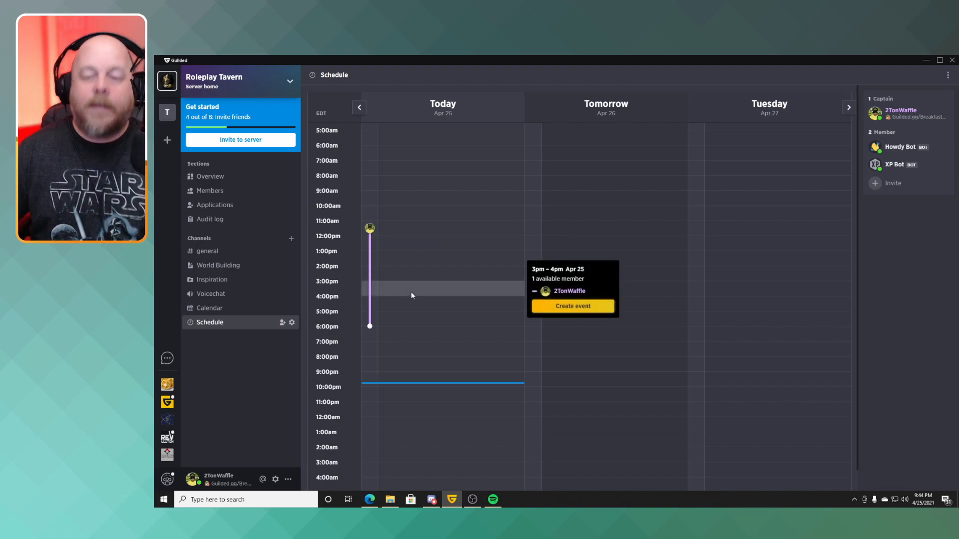
mouse_move(535, 228)
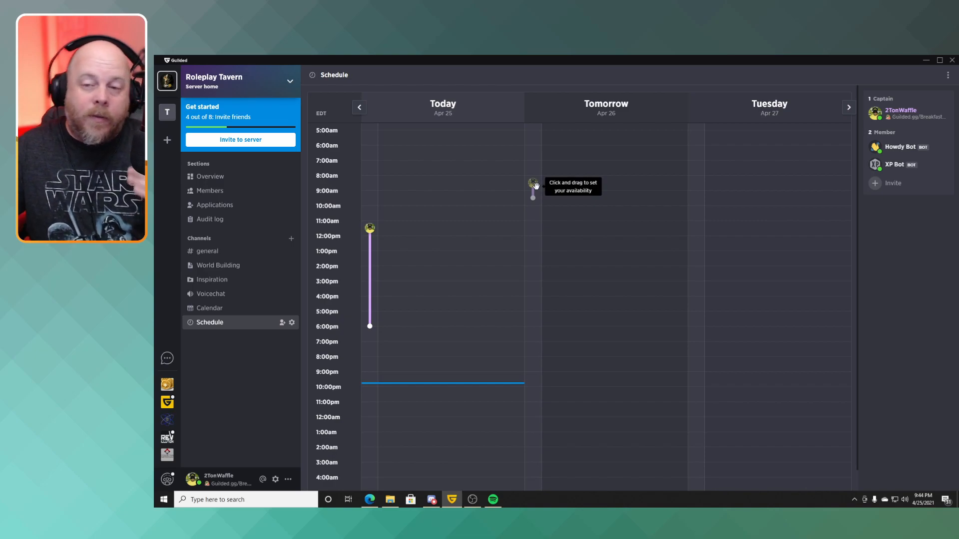
left_click_drag(535, 186, 532, 402)
mouse_move(547, 385)
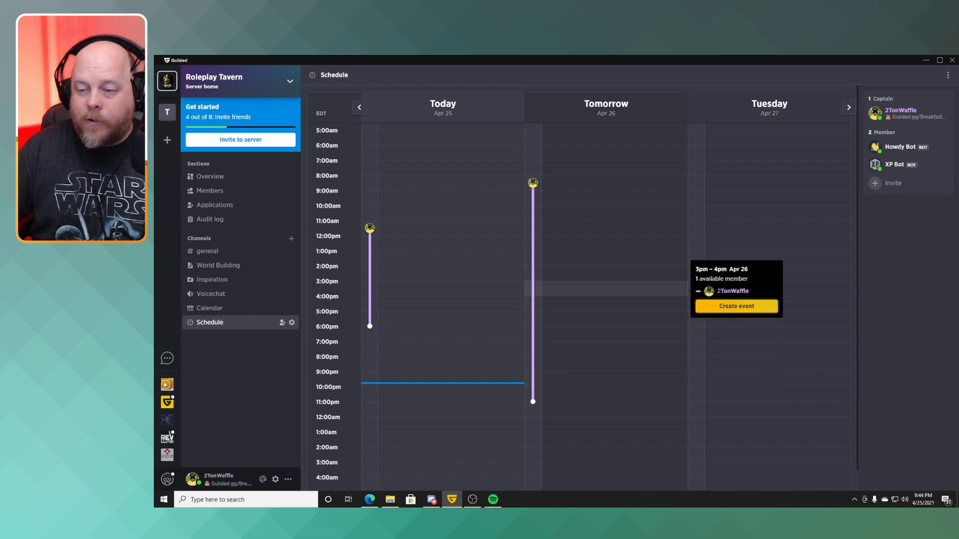
From tomorrow's 3–4 PM availability slot, create a red one-time event named "New Event" in the Calendar channel, then return to the month view.
left_click(721, 313)
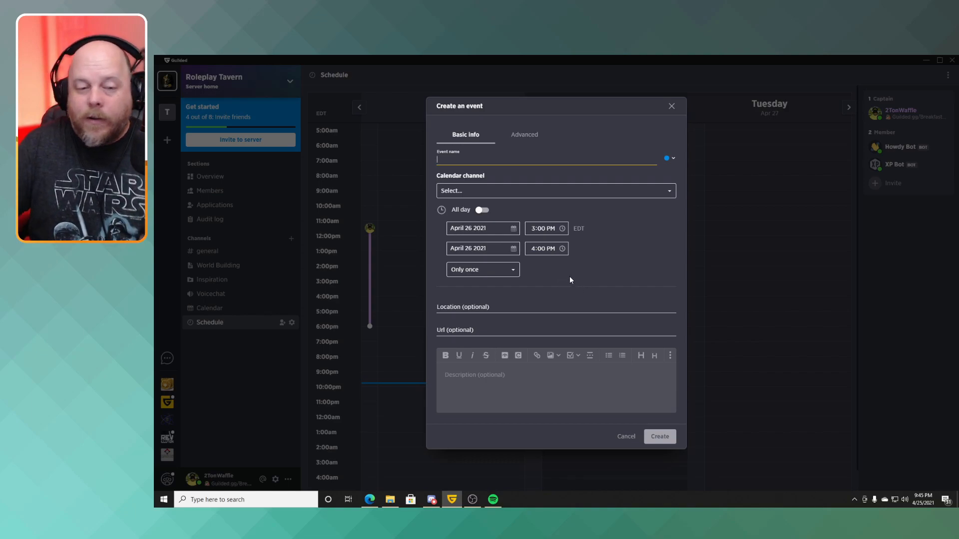
left_click(674, 159)
left_click(668, 176)
left_click(499, 159)
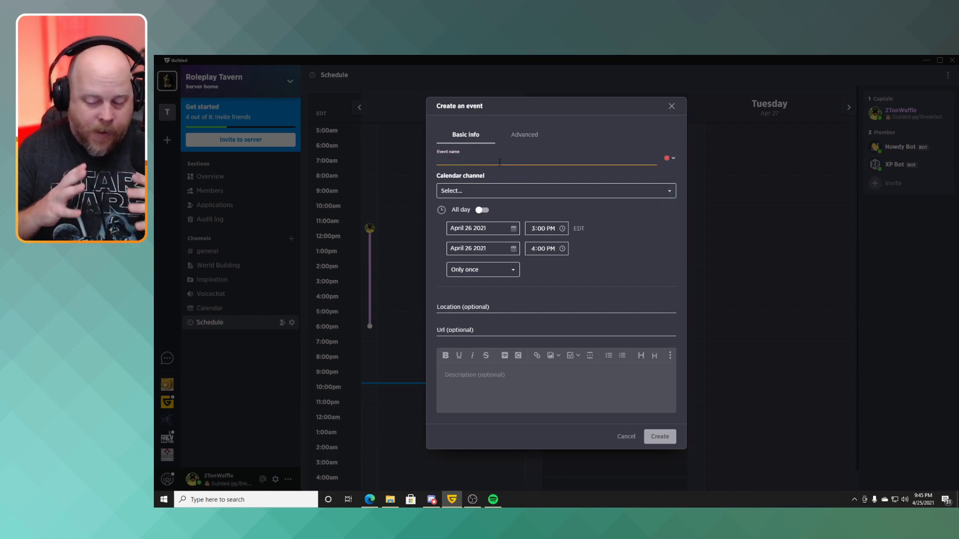
type("New")
type("ent")
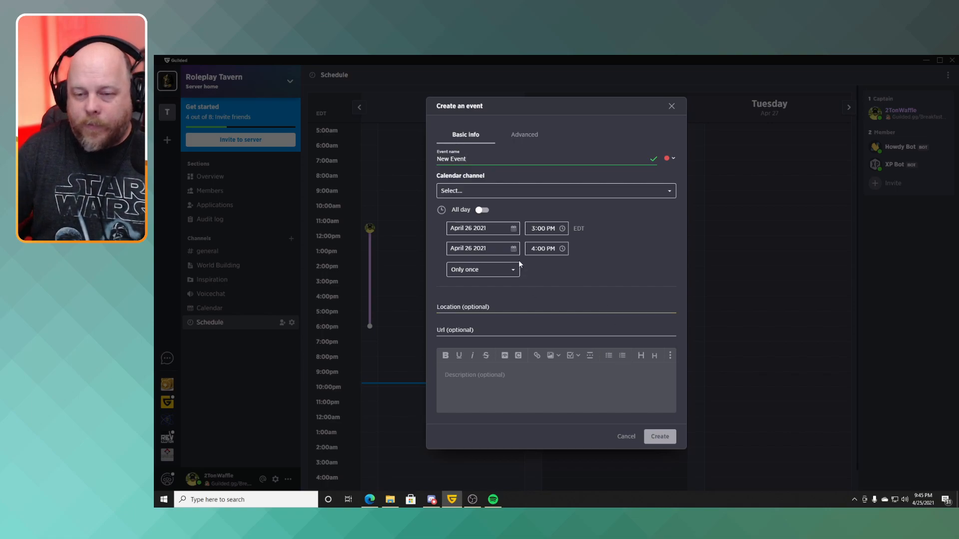
left_click(470, 192)
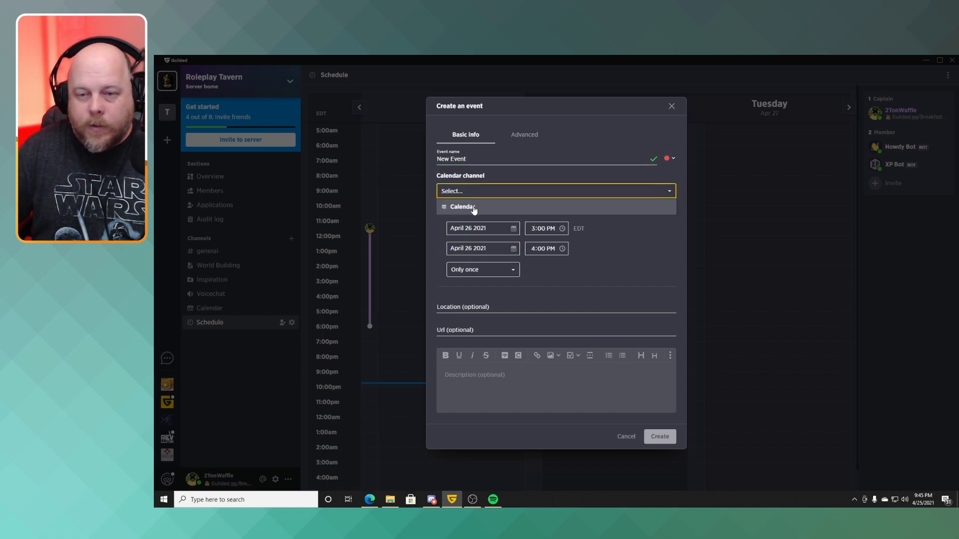
left_click(536, 200)
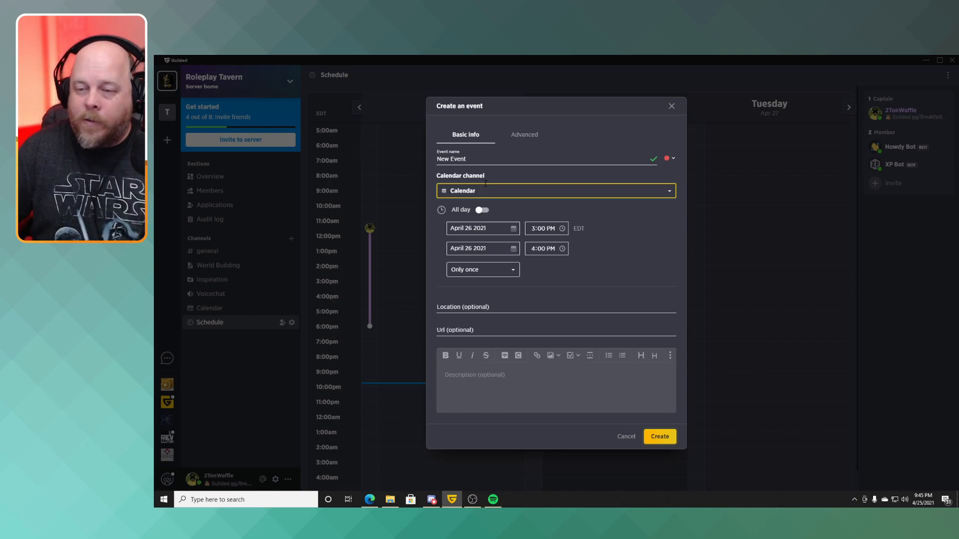
left_click(660, 437)
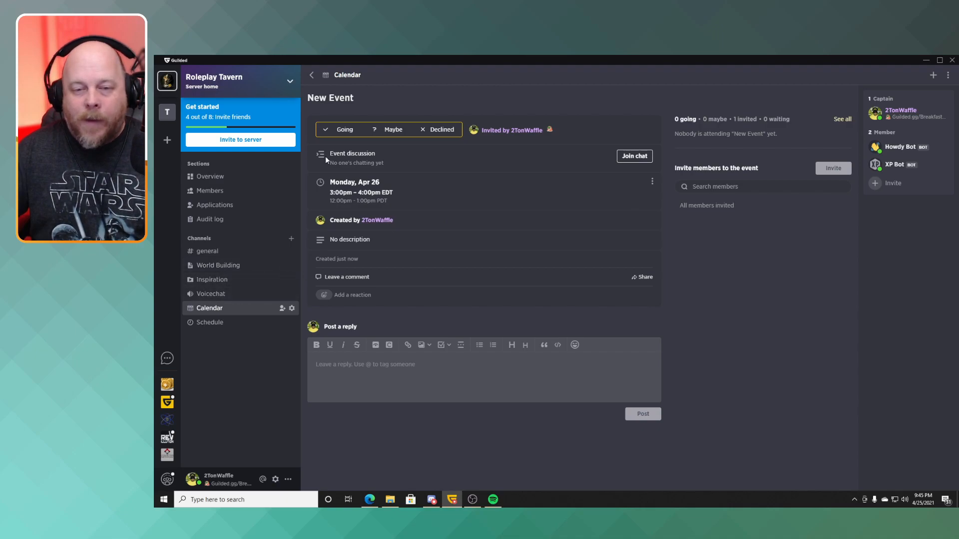
left_click(311, 77)
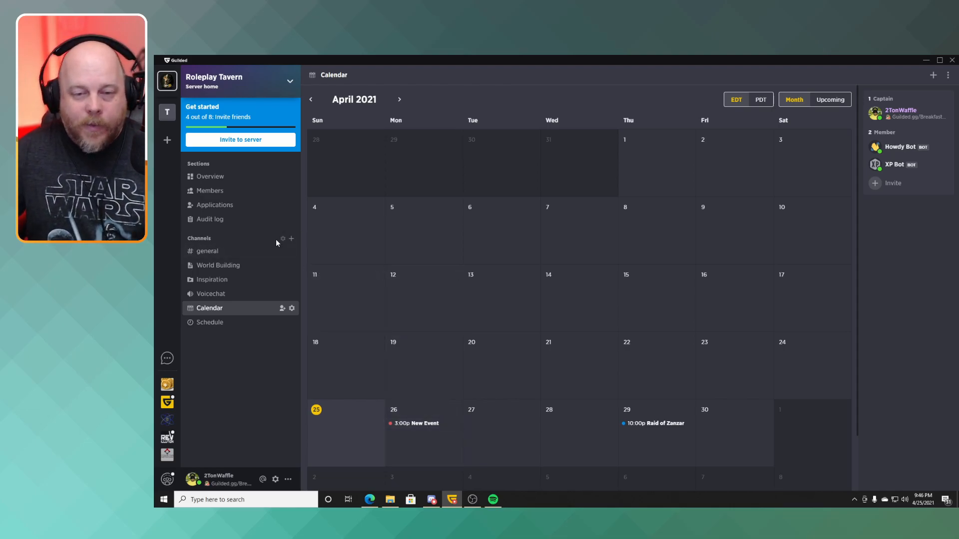
Create a non-public Forums channel named Forums and open a blank new topic in it.
left_click(291, 240)
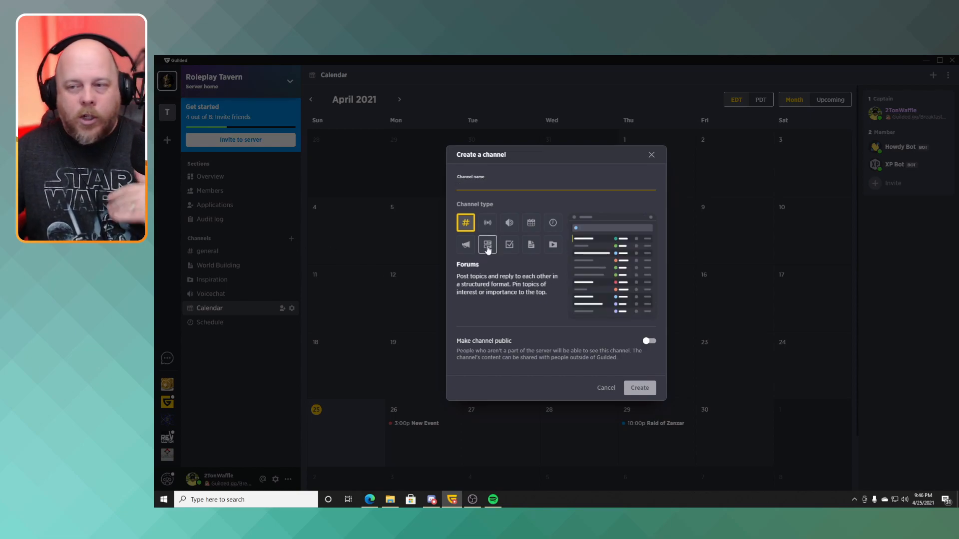
left_click(487, 247)
left_click(479, 185)
type("Forums")
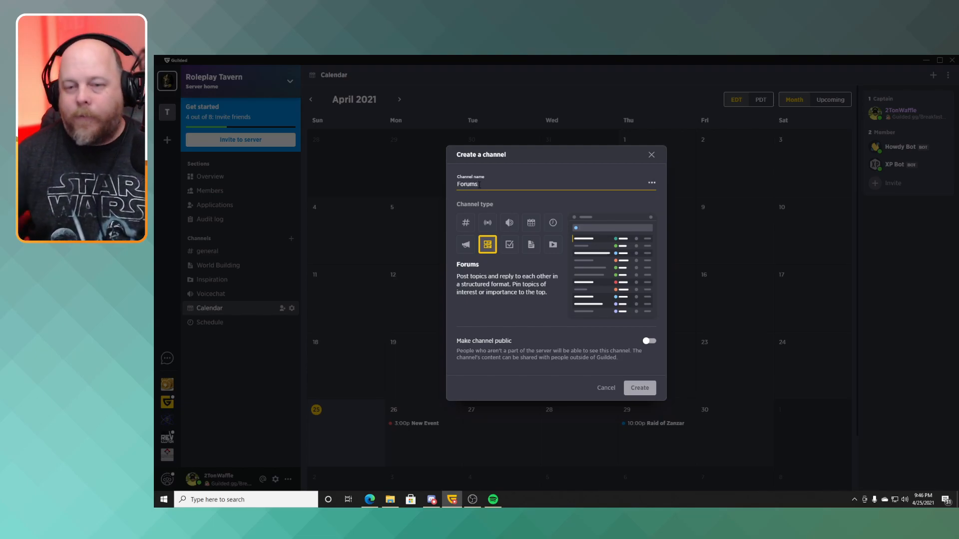
left_click(638, 388)
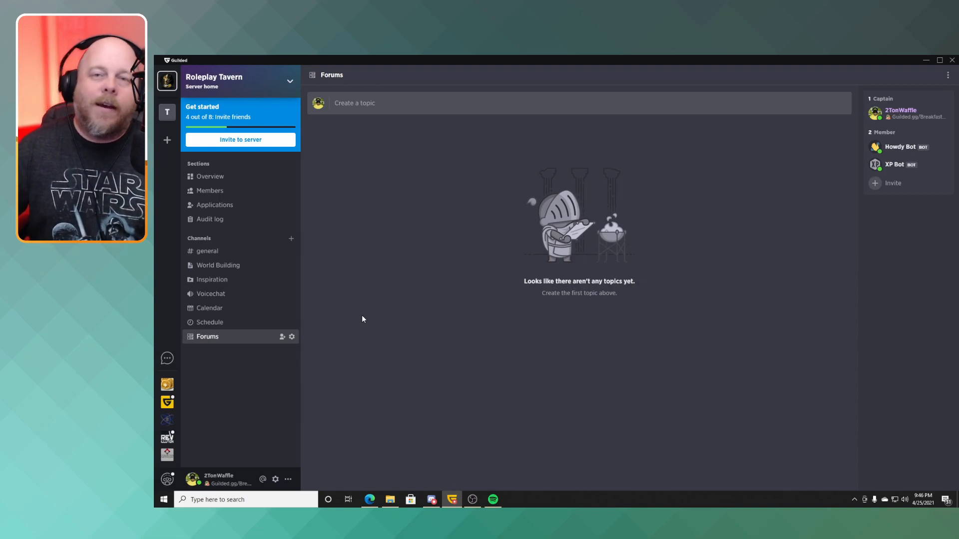
left_click(357, 113)
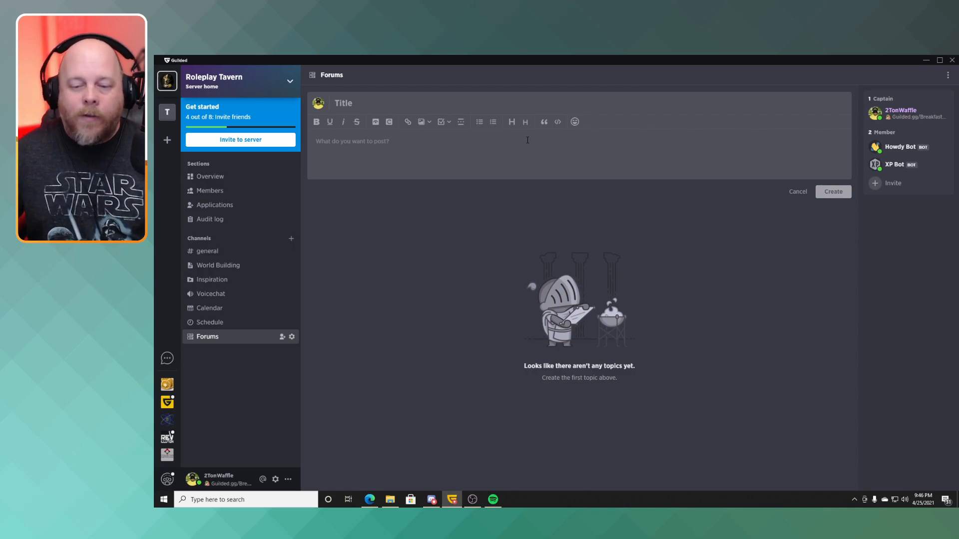
Start creating another channel in the server home.
left_click(291, 238)
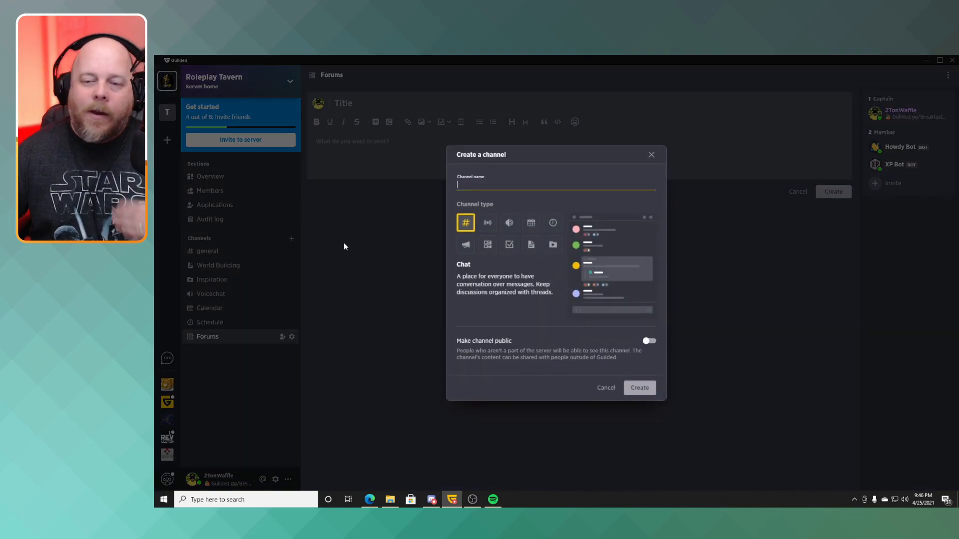